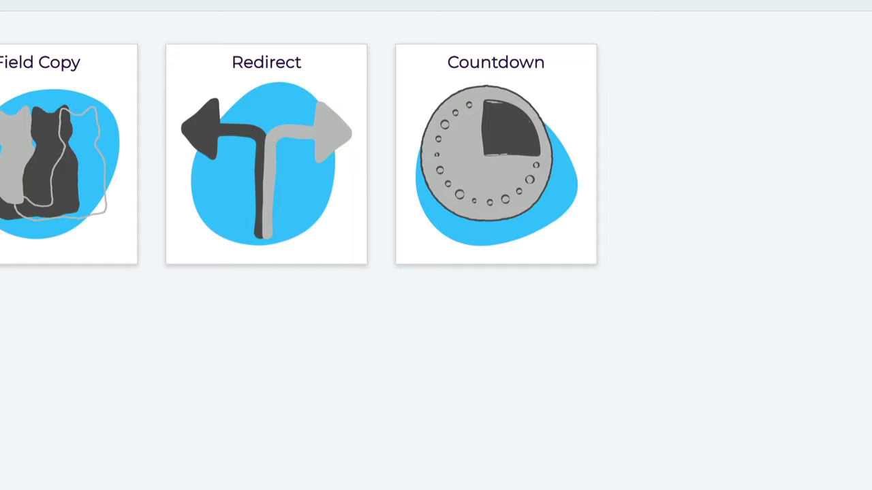
Start a new Redirect Hero on the ActiveCampaign connection from the Redirect list.
{"action": "left_click", "coordinate": [286, 148]}
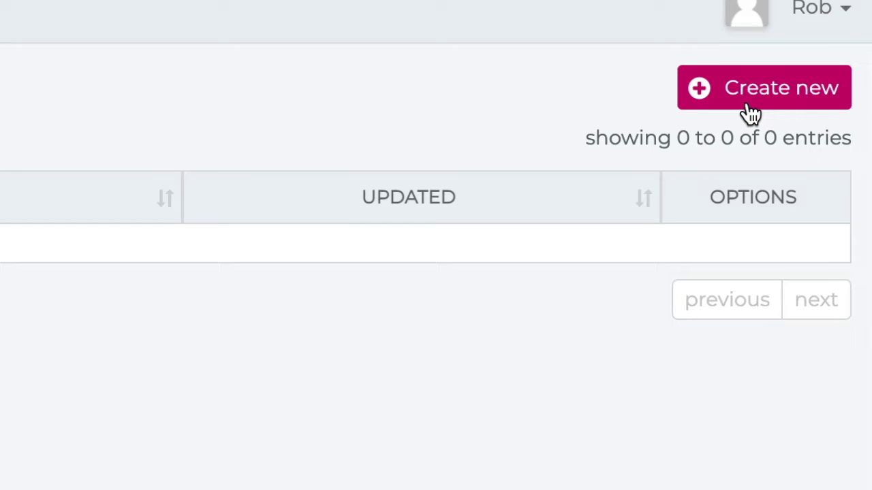
{"action": "left_click", "coordinate": [748, 107]}
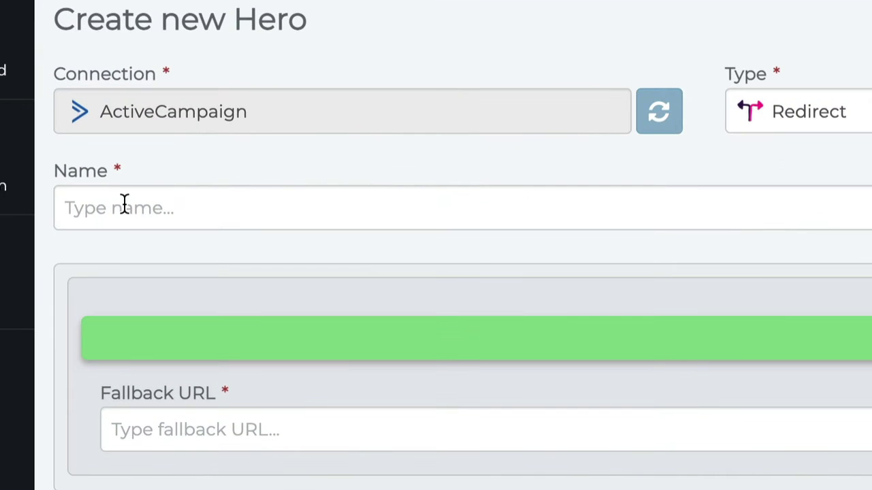
Name the Hero '[REDIRECT] Demo' and leave Demo Label as its only label.
{"action": "left_click", "coordinate": [71, 128]}
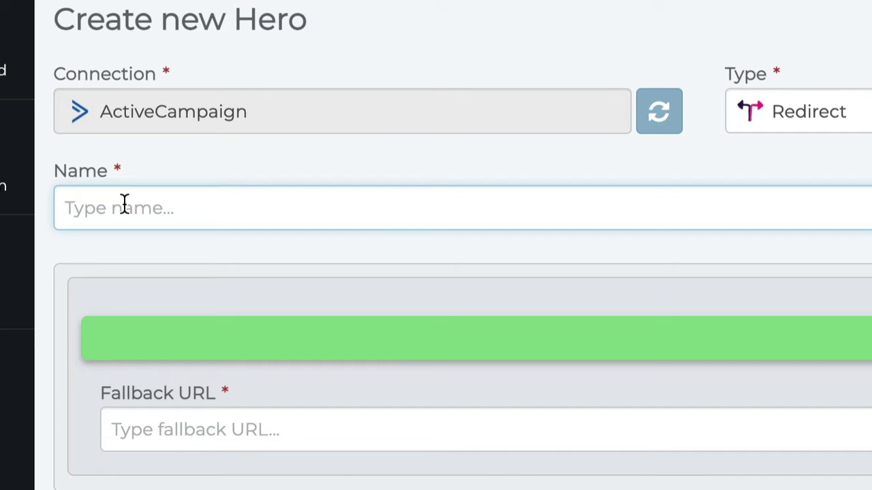
{"action": "type", "text": "[REDIRECT] Demo"}
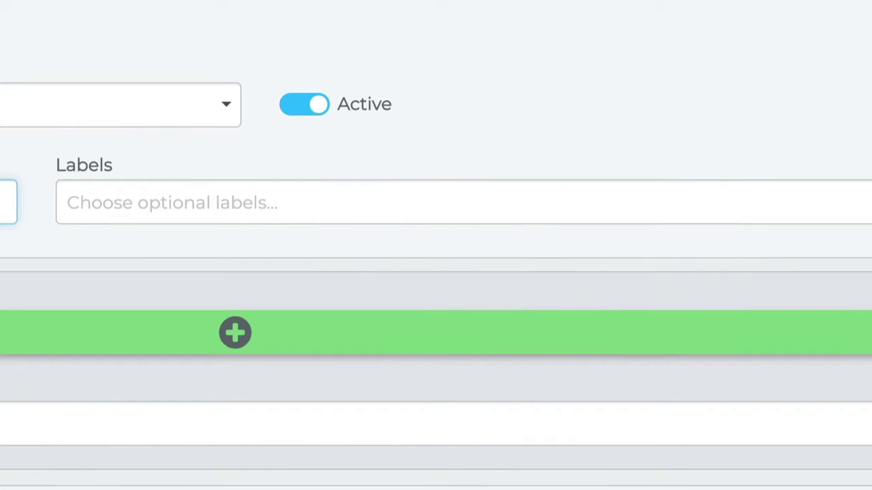
{"action": "left_click", "coordinate": [131, 197]}
{"action": "left_click", "coordinate": [141, 288]}
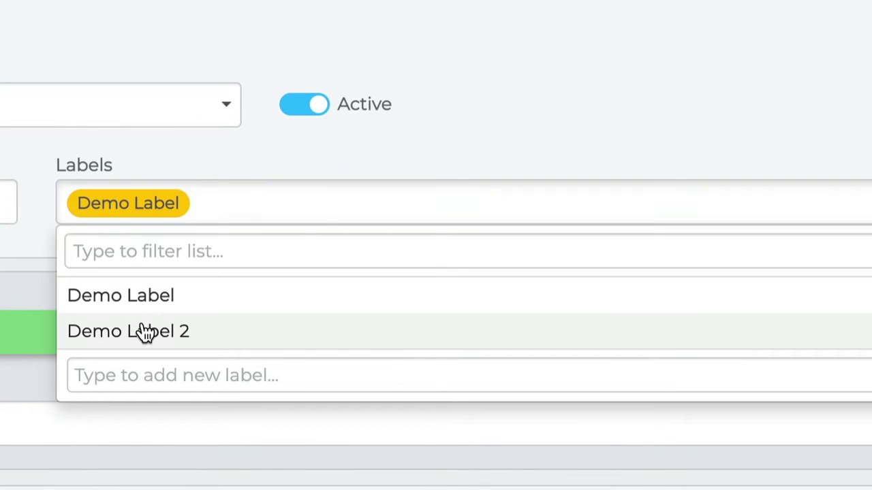
{"action": "left_click", "coordinate": [143, 333]}
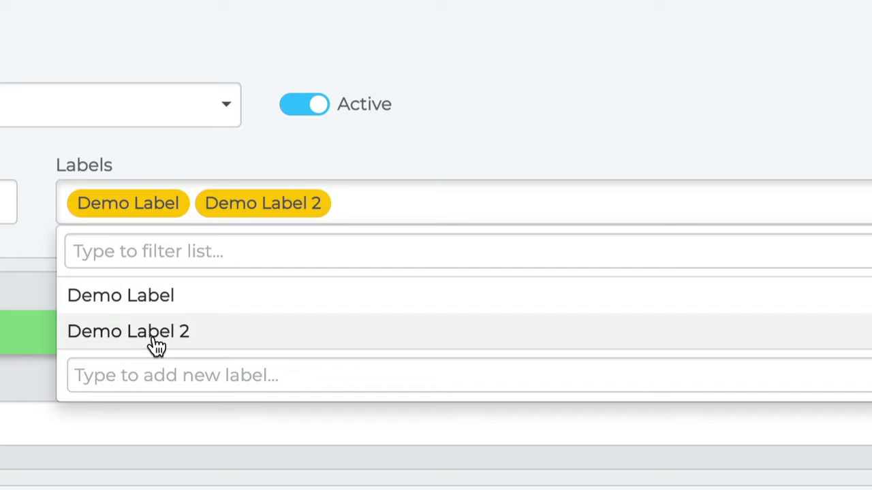
{"action": "left_click", "coordinate": [153, 334]}
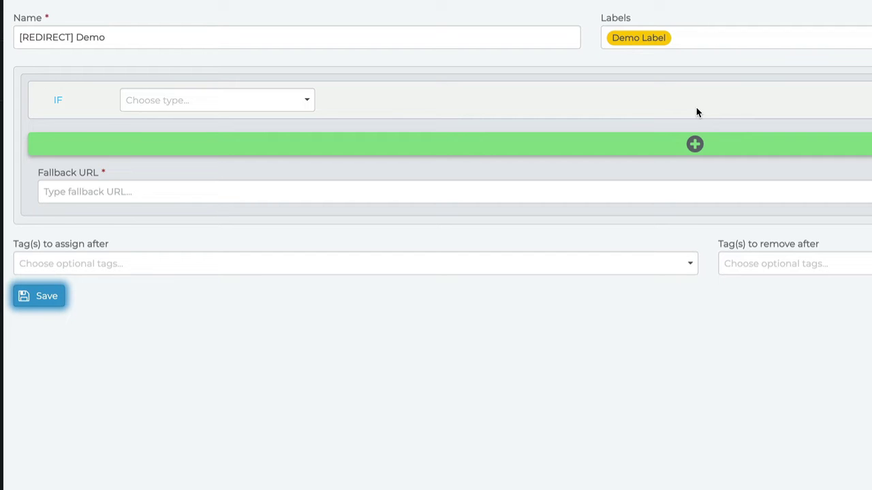
Set the first rule's condition to Tag DES - Customer Is Not Present.
{"action": "left_click", "coordinate": [161, 99]}
{"action": "left_click", "coordinate": [163, 130]}
{"action": "left_click", "coordinate": [366, 99]}
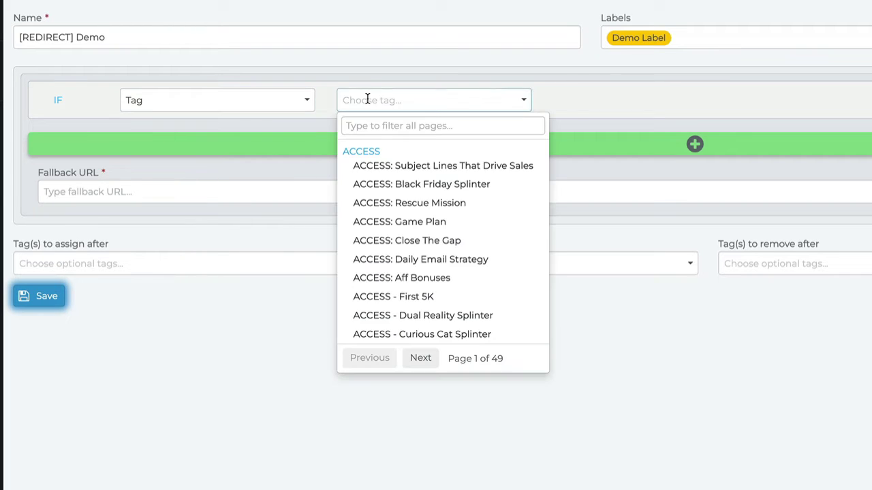
{"action": "type", "text": "des - cuso"}
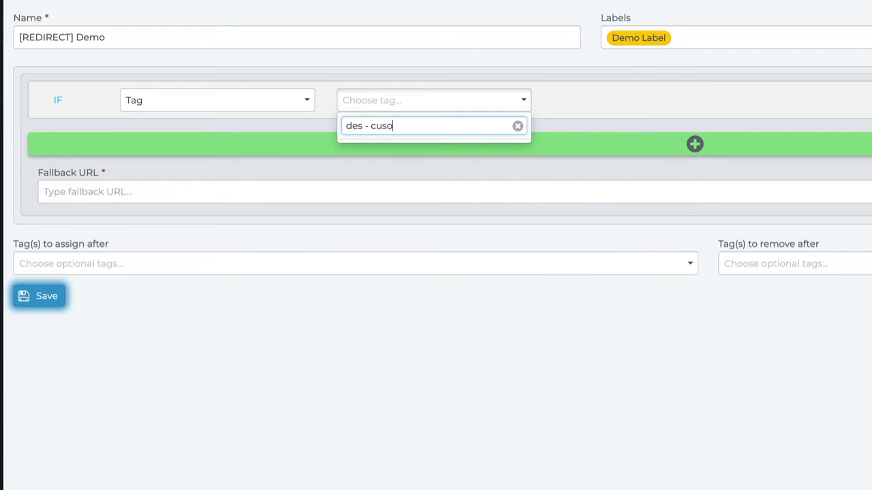
{"action": "key", "text": "BackSpace"}
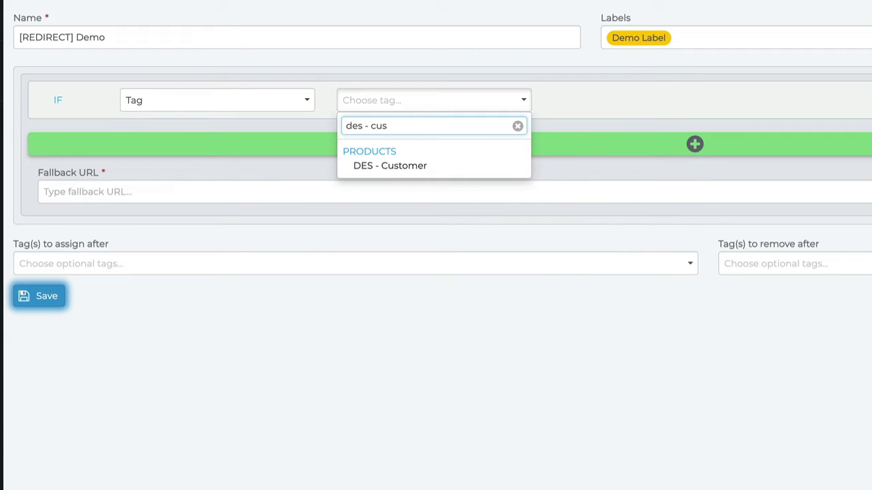
{"action": "left_click", "coordinate": [391, 167]}
{"action": "left_click", "coordinate": [594, 107]}
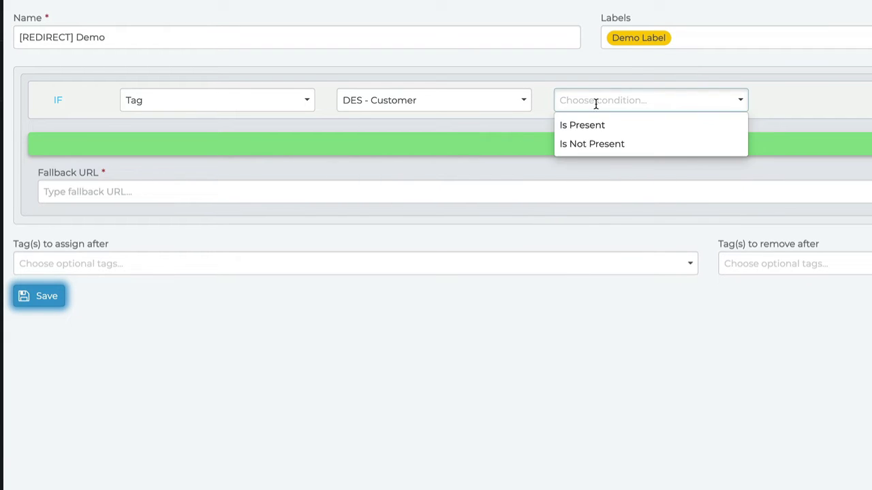
{"action": "left_click", "coordinate": [598, 144]}
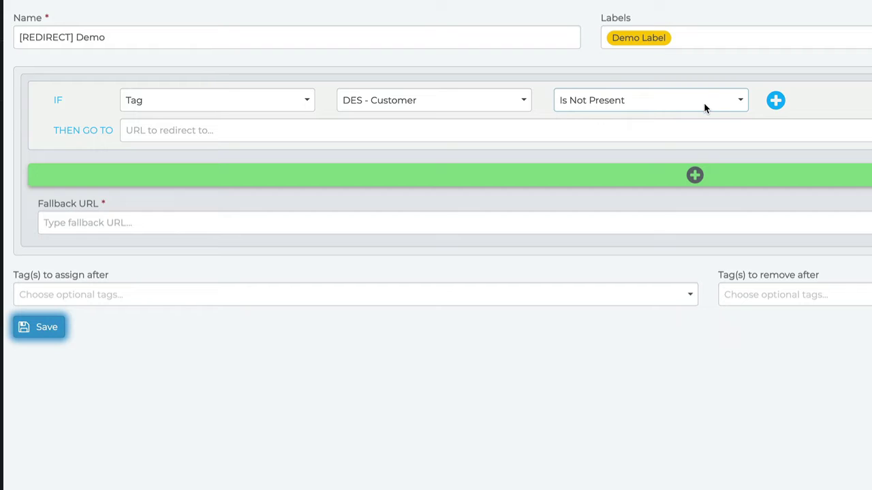
Add AND Tag LEAGUE - Member Is Not Present and paste the click-tricks-des destination URL.
{"action": "left_click", "coordinate": [776, 101]}
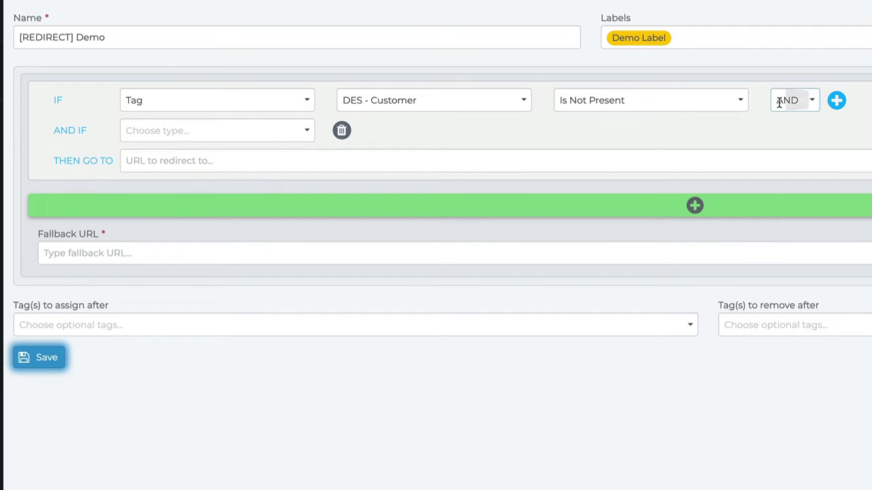
{"action": "left_click", "coordinate": [237, 134]}
{"action": "left_click", "coordinate": [220, 156]}
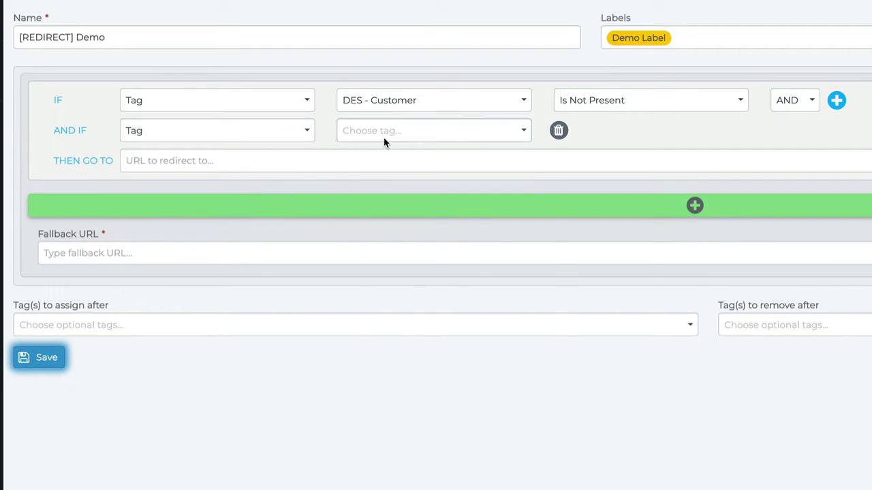
{"action": "left_click", "coordinate": [384, 138]}
{"action": "type", "text": "league - mem"}
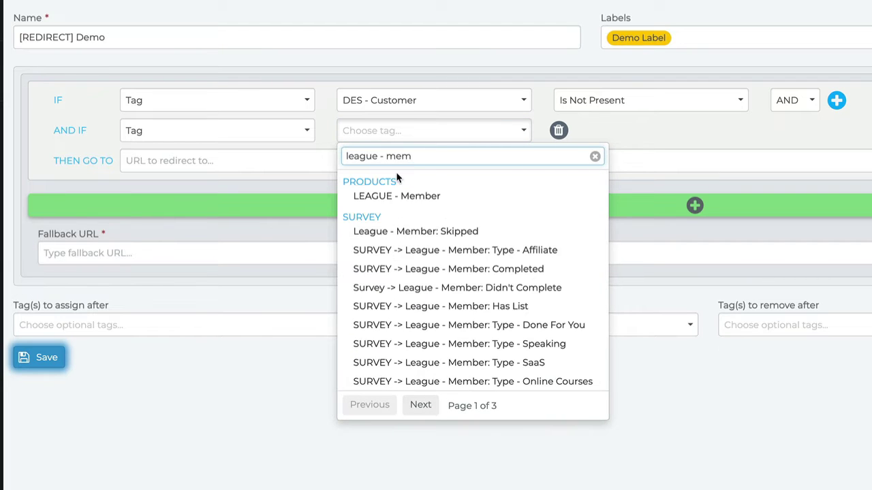
{"action": "left_click", "coordinate": [413, 195]}
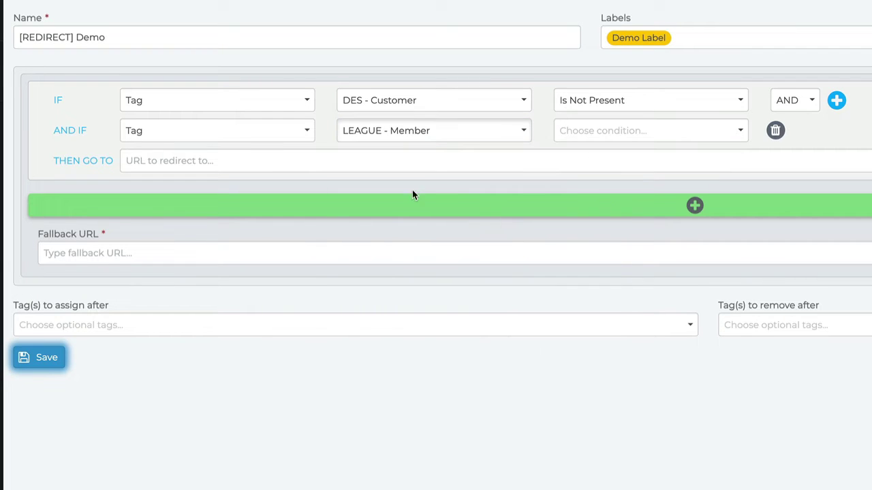
{"action": "left_click", "coordinate": [602, 131]}
{"action": "left_click", "coordinate": [598, 174]}
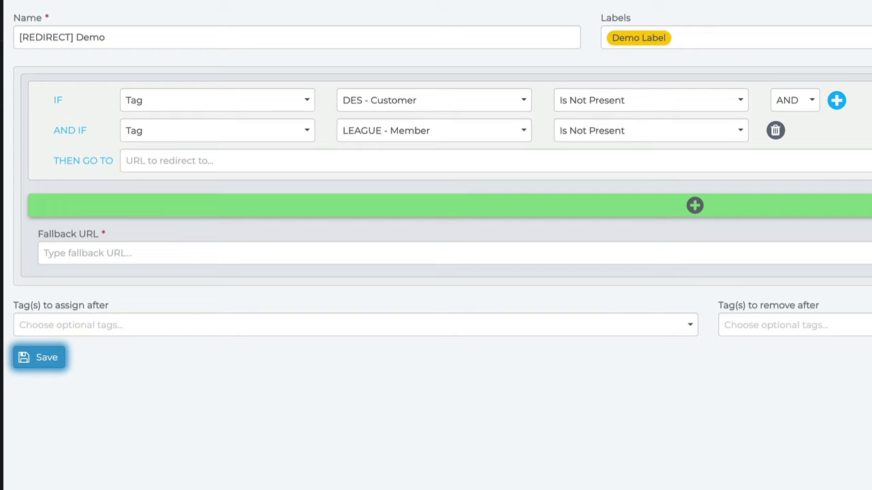
{"action": "left_click", "coordinate": [463, 158]}
{"action": "type", "text": "https://get.emailmarketingheroes.com/click-tricks-des/"}
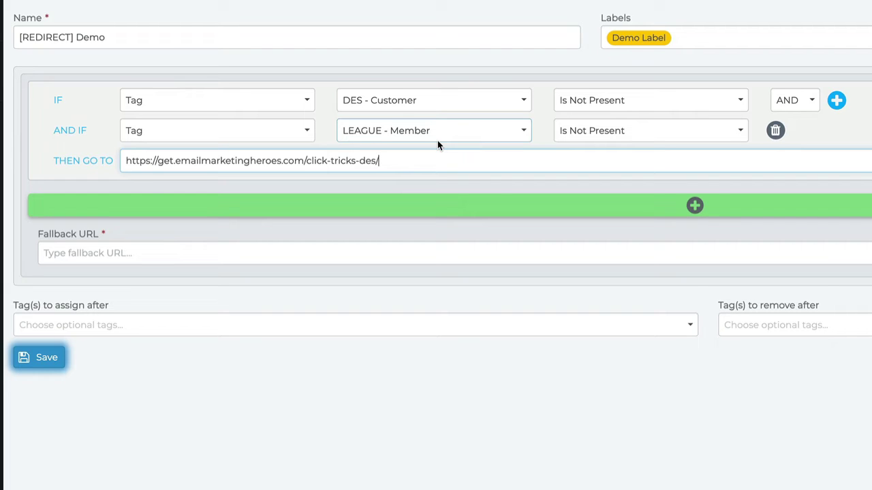
Add a second rule with condition Tag DES - Customer Is Present.
{"action": "left_click", "coordinate": [506, 212]}
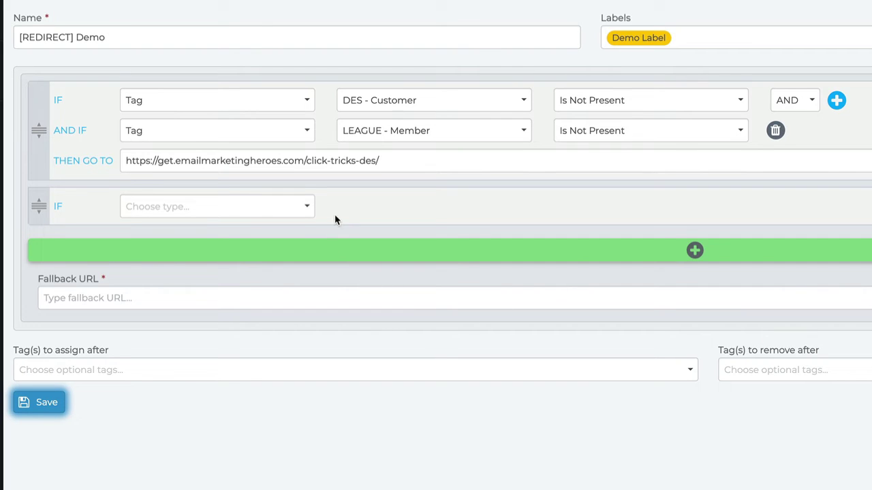
{"action": "left_click", "coordinate": [203, 210]}
{"action": "left_click", "coordinate": [189, 226]}
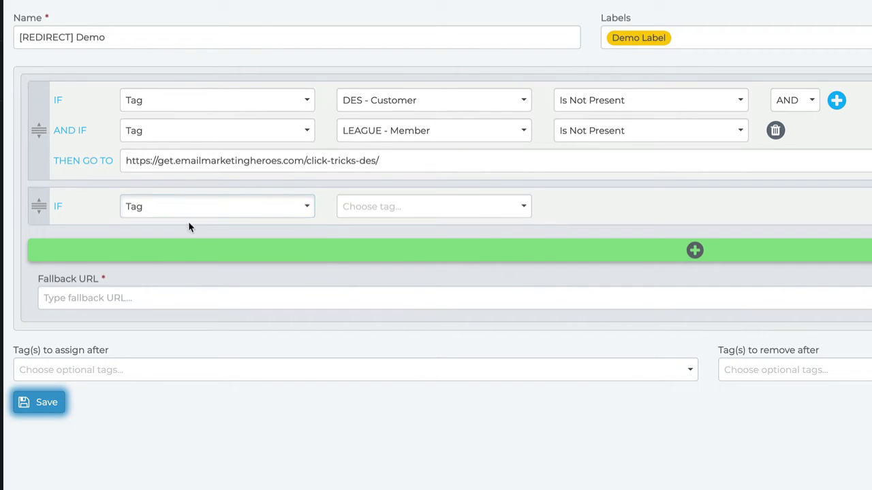
{"action": "left_click", "coordinate": [361, 208]}
{"action": "left_click", "coordinate": [368, 209]}
{"action": "left_click", "coordinate": [374, 210]}
{"action": "type", "text": "d"}
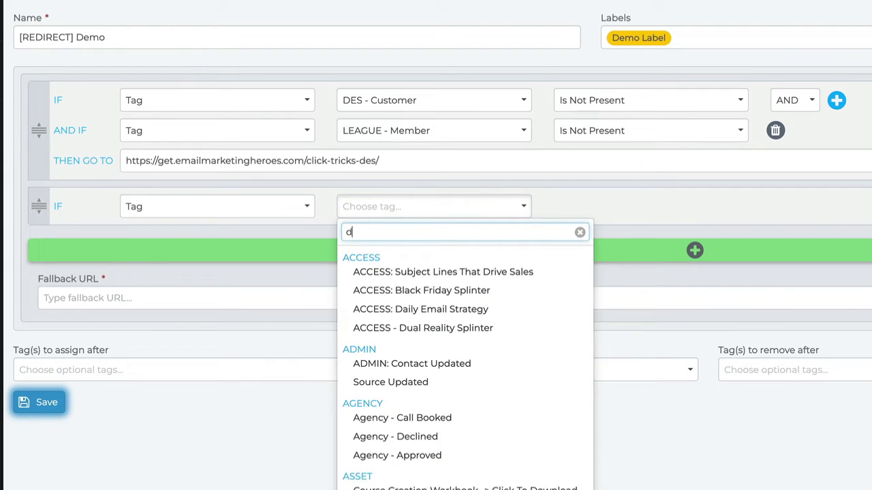
{"action": "type", "text": "es - cus"}
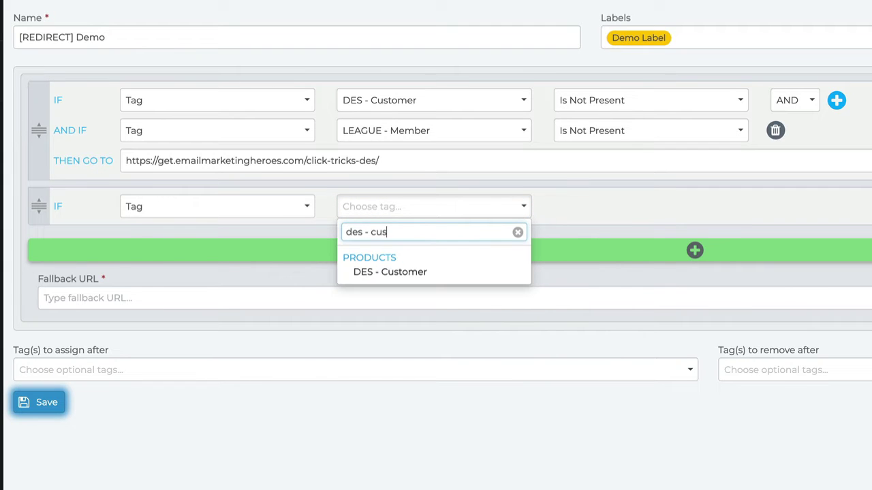
{"action": "left_click", "coordinate": [390, 271]}
{"action": "left_click", "coordinate": [605, 208]}
{"action": "left_click", "coordinate": [606, 229]}
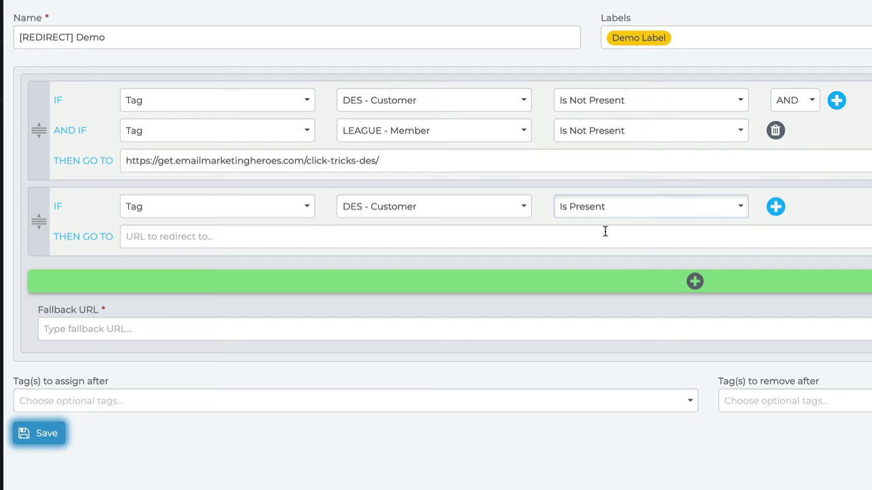
Add AND Tag LEAGUE - Member Is Not Present and paste the click-tricks-league destination URL.
{"action": "left_click", "coordinate": [776, 207]}
{"action": "left_click", "coordinate": [254, 237]}
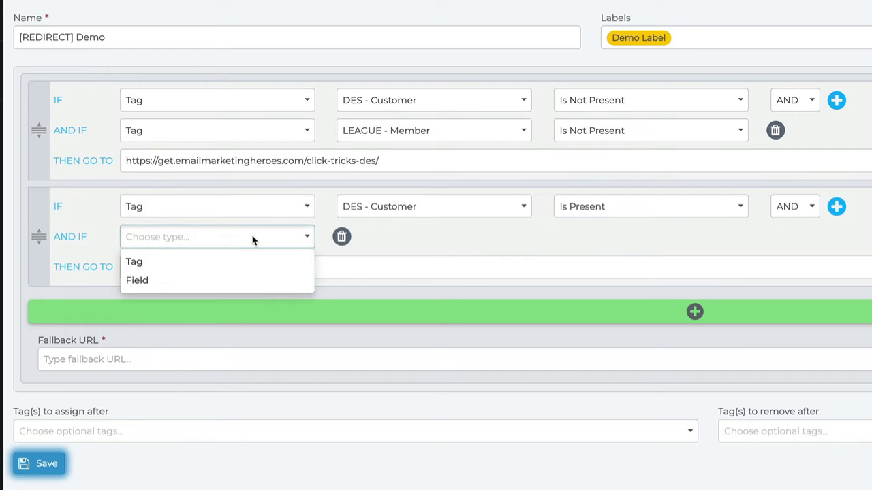
{"action": "left_click", "coordinate": [214, 261]}
{"action": "left_click", "coordinate": [363, 239]}
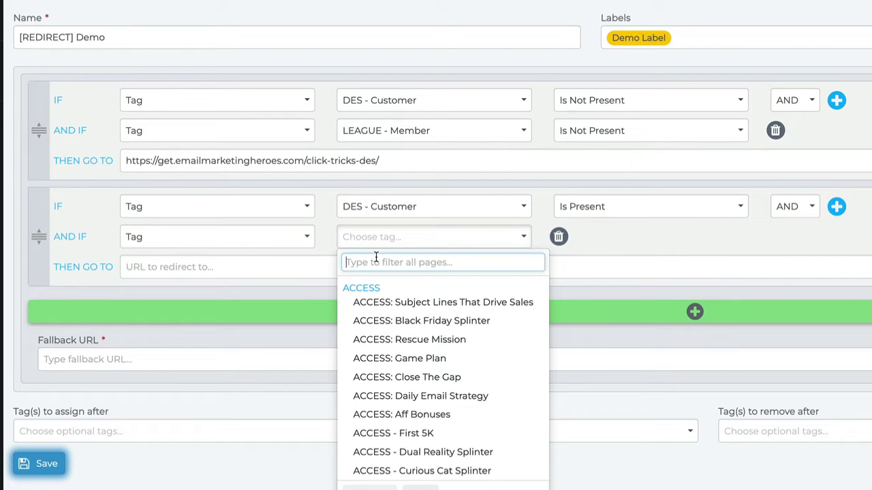
{"action": "type", "text": "league - memb"}
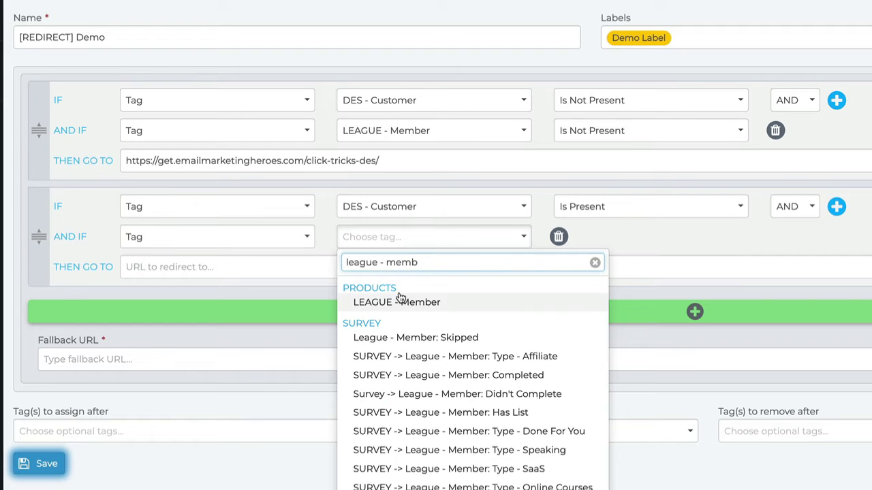
{"action": "left_click", "coordinate": [399, 299]}
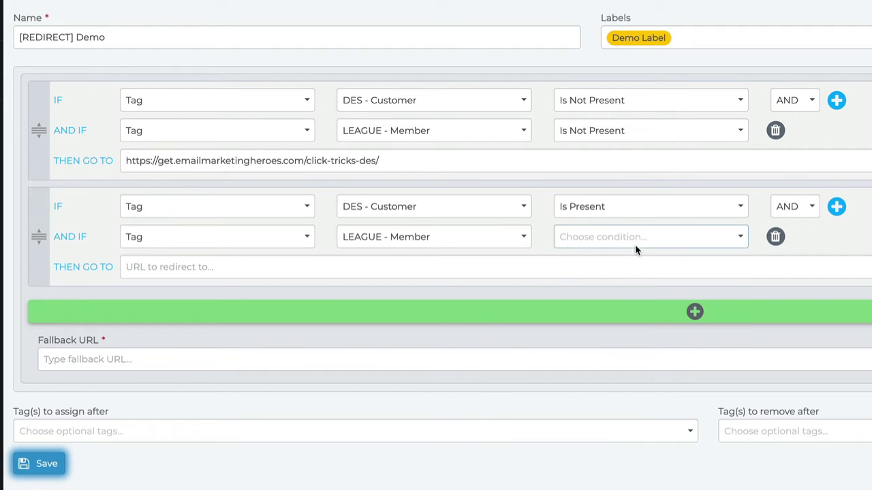
{"action": "left_click", "coordinate": [635, 251]}
{"action": "left_click", "coordinate": [622, 279]}
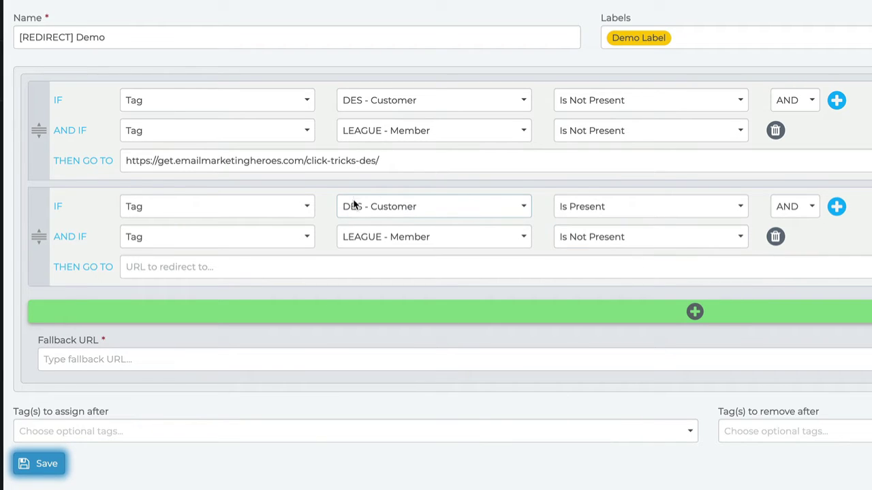
{"action": "left_click", "coordinate": [408, 240]}
{"action": "left_click", "coordinate": [209, 266]}
{"action": "type", "text": "https://get.emailmarketingheroes.com/click-tricks-league/"}
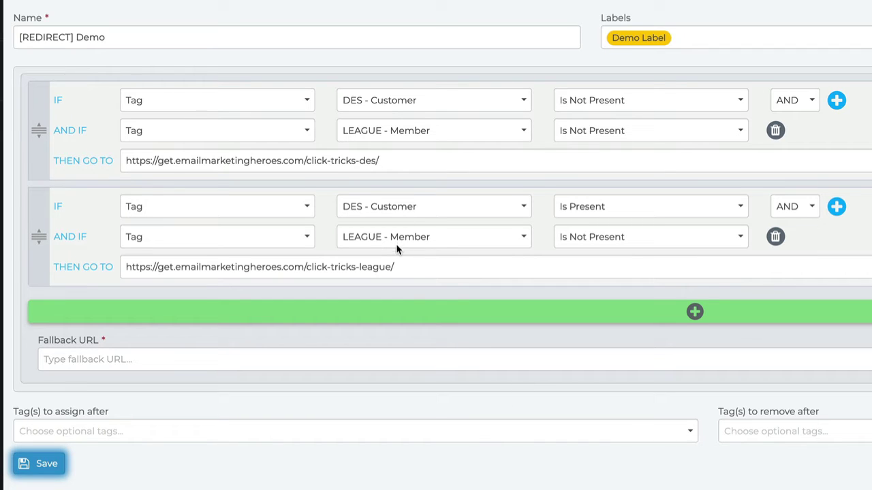
Add a third rule with condition Tag DES - Customer Is Present.
{"action": "left_click", "coordinate": [428, 317]}
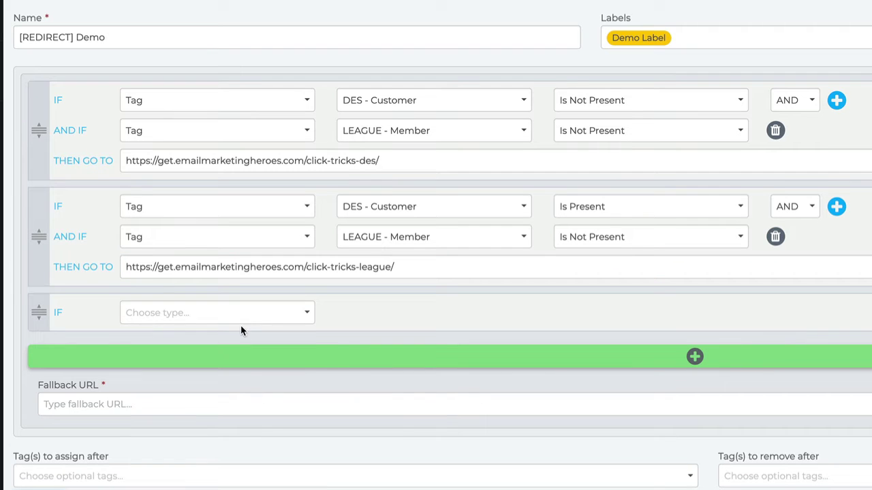
{"action": "left_click", "coordinate": [205, 319]}
{"action": "left_click", "coordinate": [200, 335]}
{"action": "left_click", "coordinate": [366, 312]}
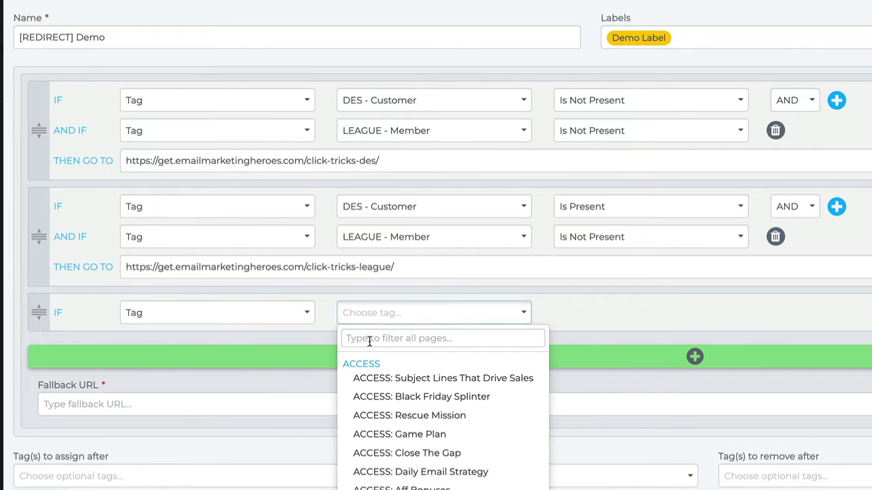
{"action": "type", "text": "desm"}
{"action": "key", "text": "BackSpace"}
{"action": "type", "text": "- cus"}
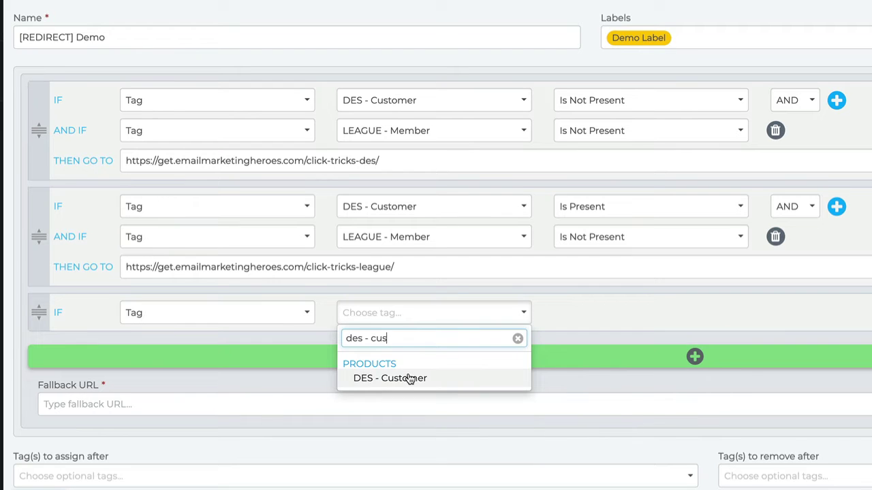
{"action": "left_click", "coordinate": [404, 378]}
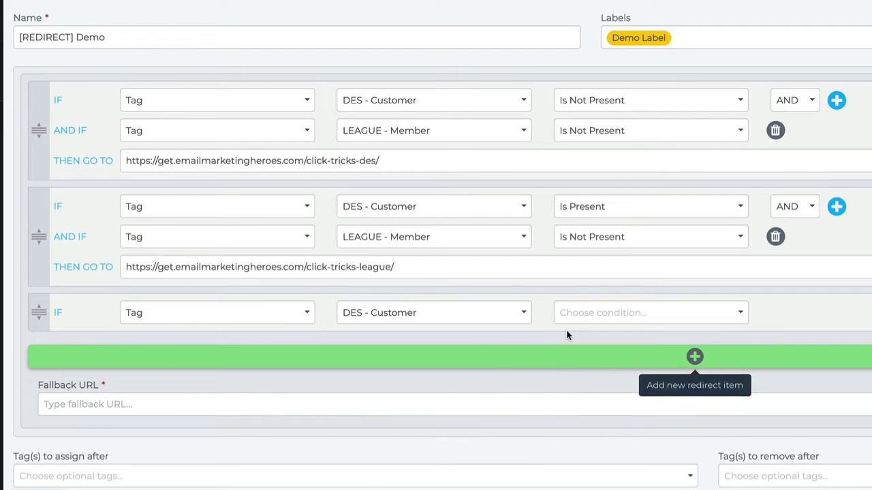
{"action": "left_click", "coordinate": [592, 314]}
{"action": "left_click", "coordinate": [592, 338]}
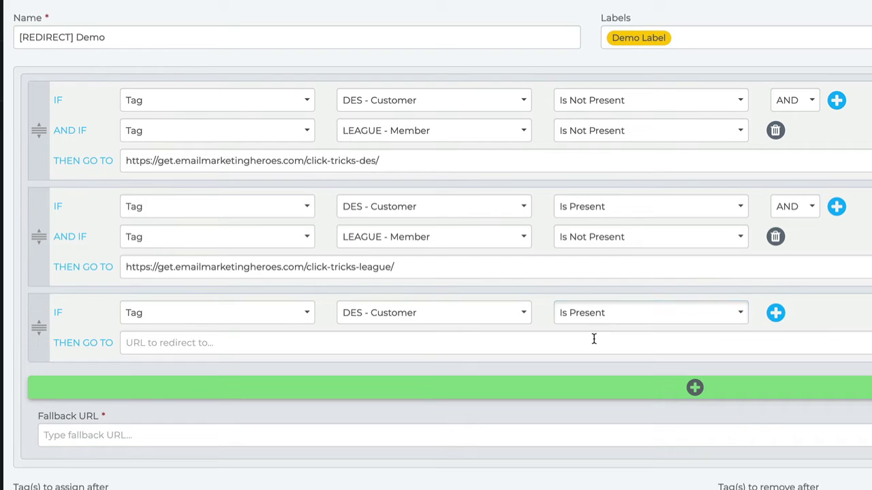
Add an OR condition Tag LEAGUE - Member Is Present to the third rule.
{"action": "left_click", "coordinate": [780, 314]}
{"action": "left_click", "coordinate": [790, 314]}
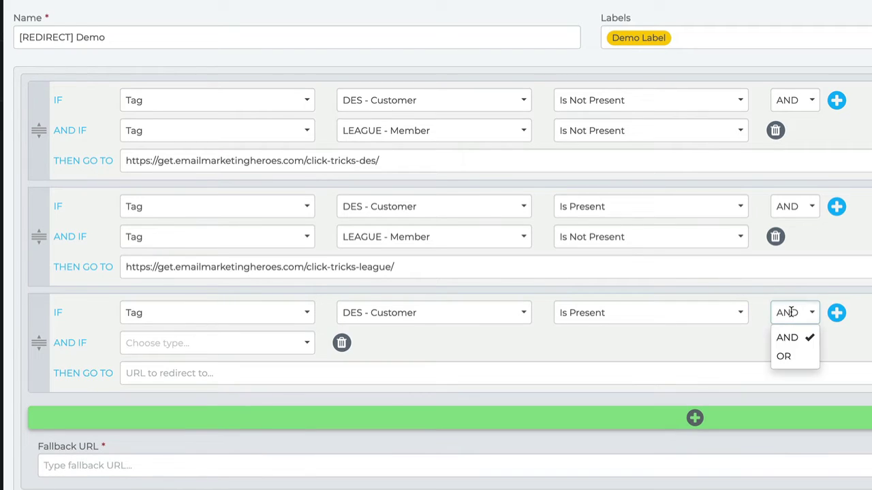
{"action": "left_click", "coordinate": [785, 356]}
{"action": "left_click", "coordinate": [181, 343]}
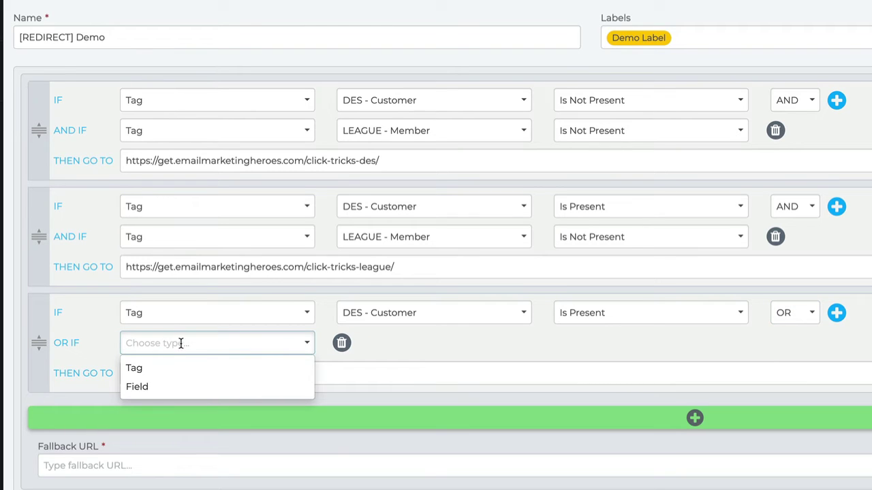
{"action": "left_click", "coordinate": [173, 367]}
{"action": "left_click", "coordinate": [374, 344]}
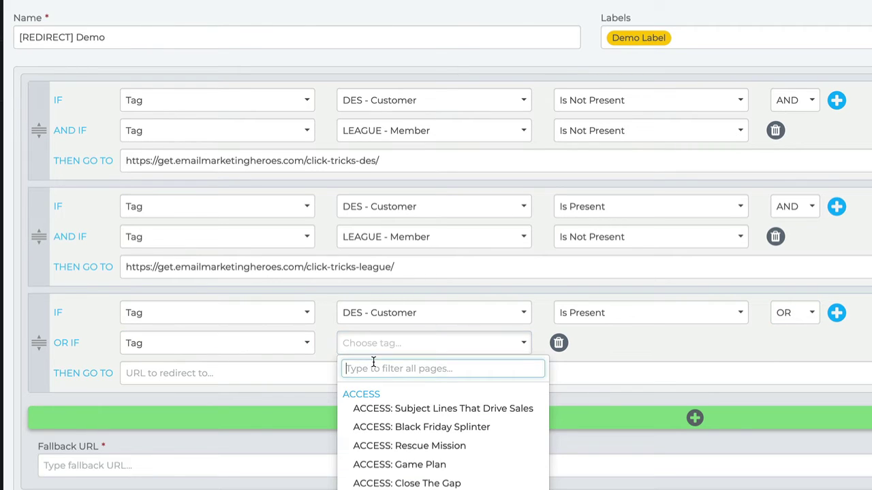
{"action": "type", "text": "league - memb"}
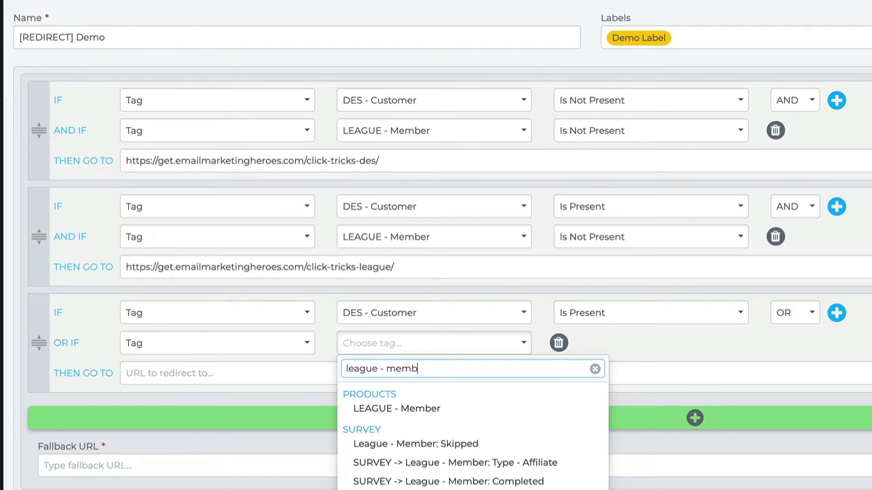
{"action": "left_click", "coordinate": [429, 406]}
{"action": "left_click", "coordinate": [578, 349]}
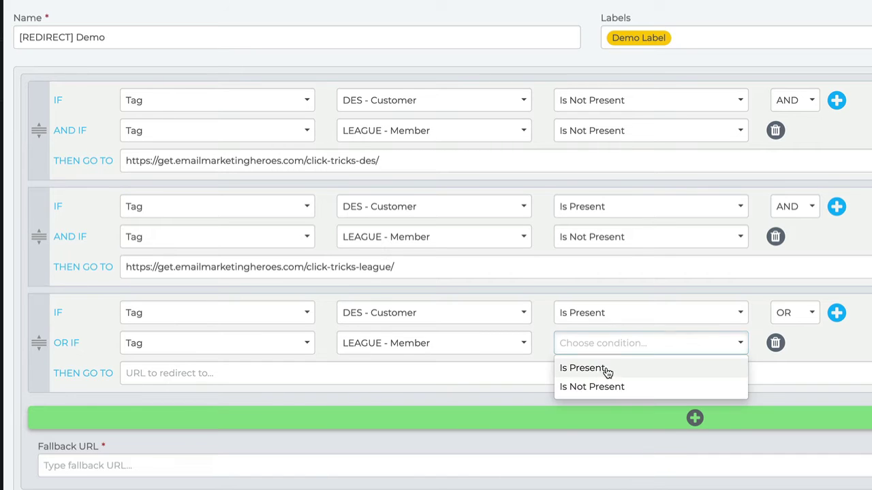
{"action": "left_click", "coordinate": [606, 368]}
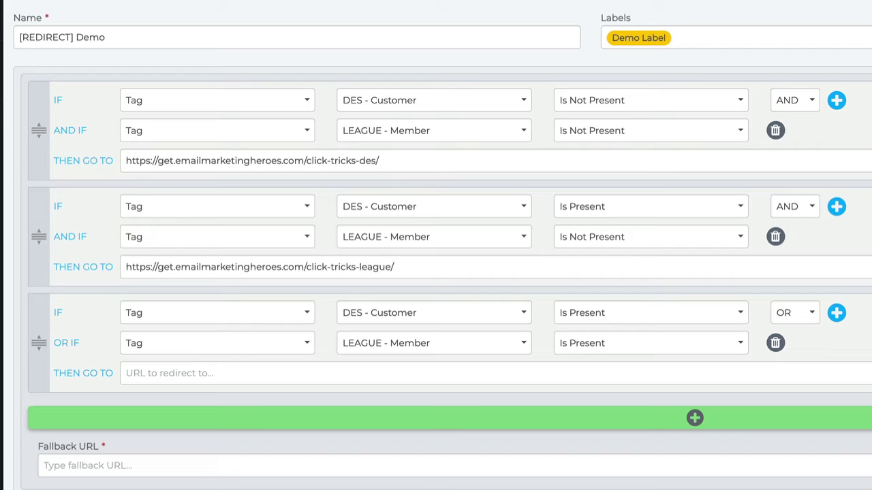
Set the third rule's destination to the click-tricks-ty page URL.
{"action": "left_click", "coordinate": [272, 373]}
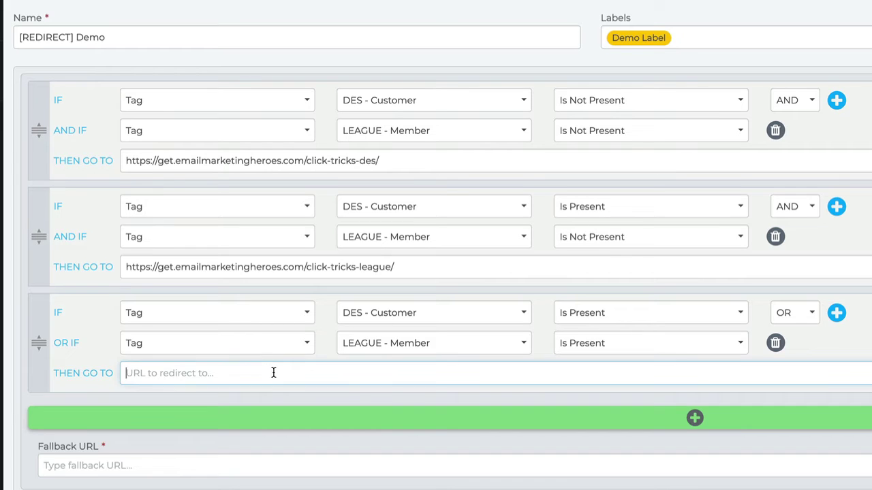
{"action": "type", "text": "https://get.emailmarketingheroes.com/click-tricks-ty/"}
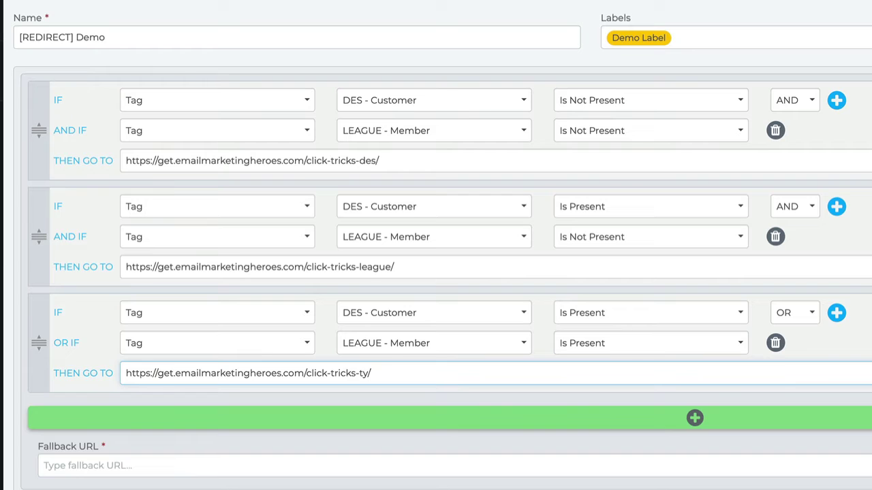
{"action": "key", "text": "Tab"}
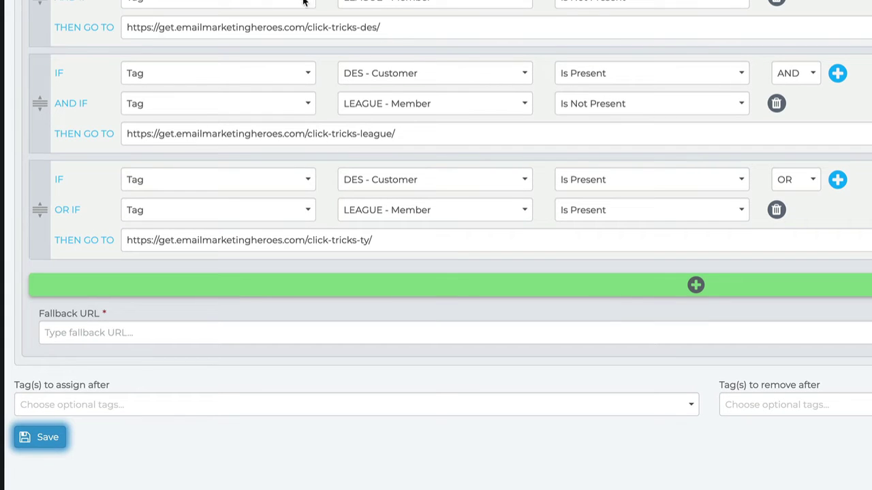
{"action": "left_click", "coordinate": [664, 286]}
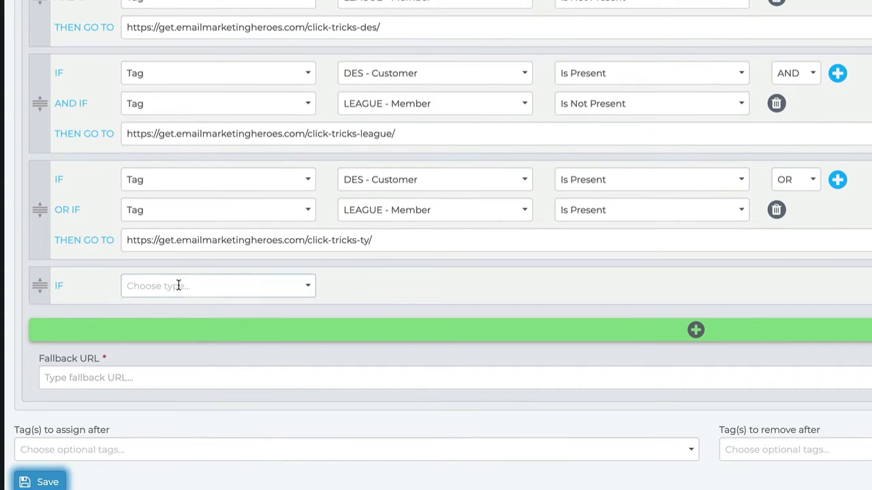
{"action": "left_click", "coordinate": [179, 286]}
{"action": "left_click", "coordinate": [165, 329]}
{"action": "left_click", "coordinate": [373, 286]}
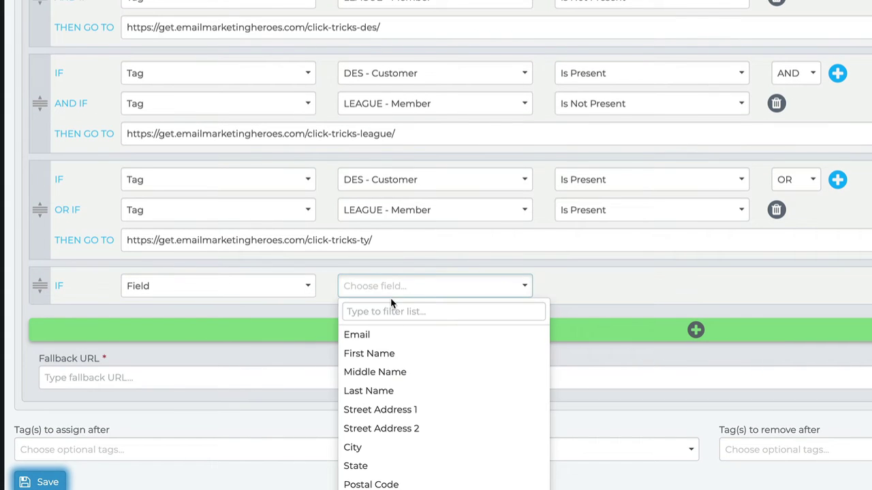
{"action": "left_click", "coordinate": [385, 315]}
{"action": "type", "text": "em pla"}
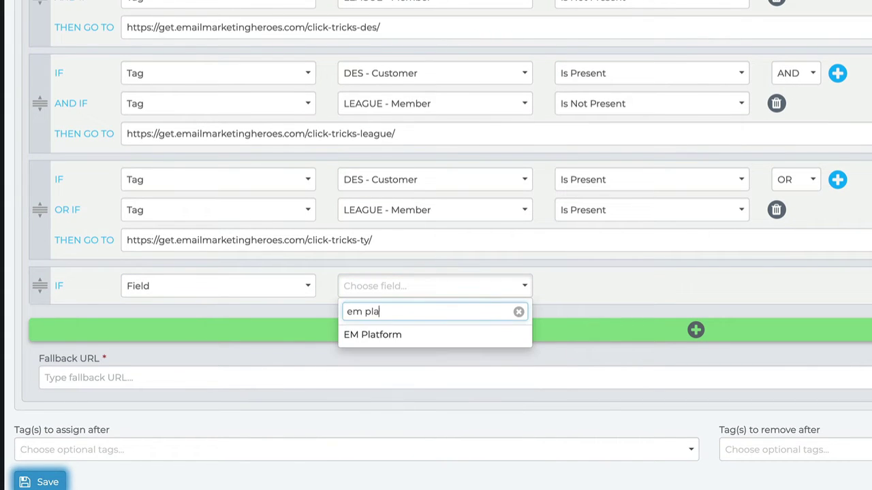
{"action": "left_click", "coordinate": [382, 335]}
{"action": "left_click", "coordinate": [581, 284]}
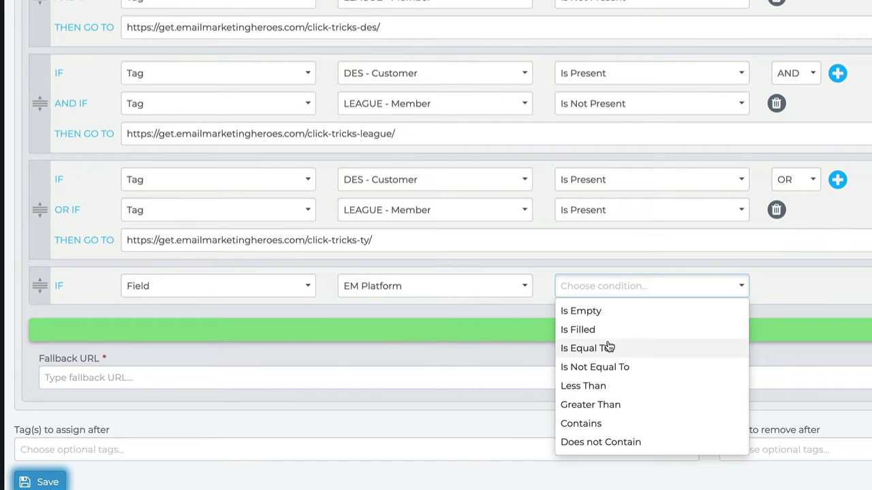
{"action": "left_click", "coordinate": [608, 348]}
{"action": "left_click", "coordinate": [818, 285]}
{"action": "type", "text": "Ac"}
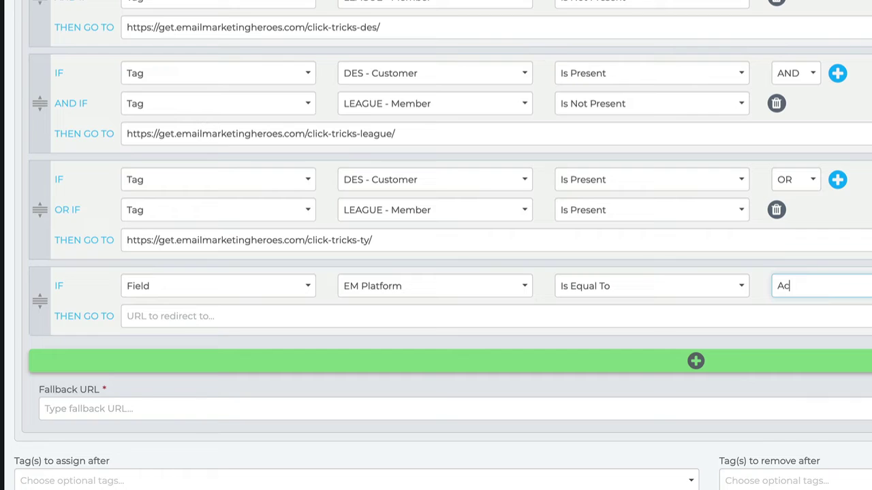
{"action": "type", "text": "tiveCampaign"}
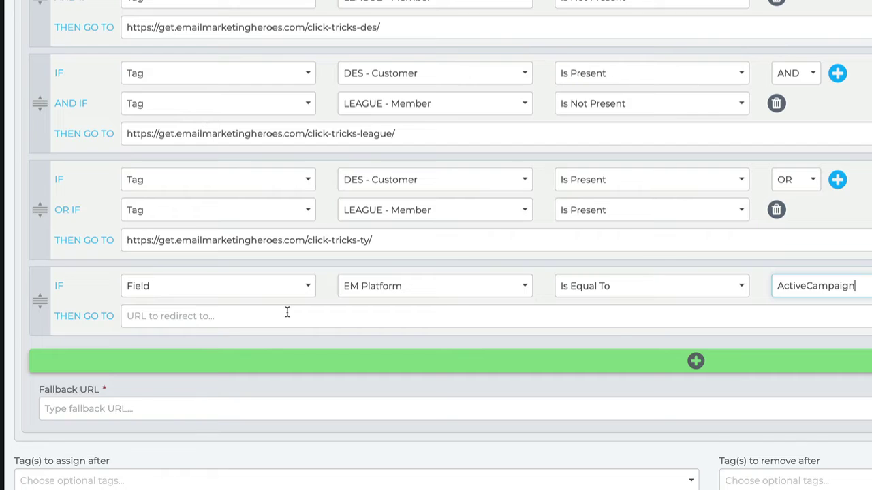
{"action": "key", "text": "Tab"}
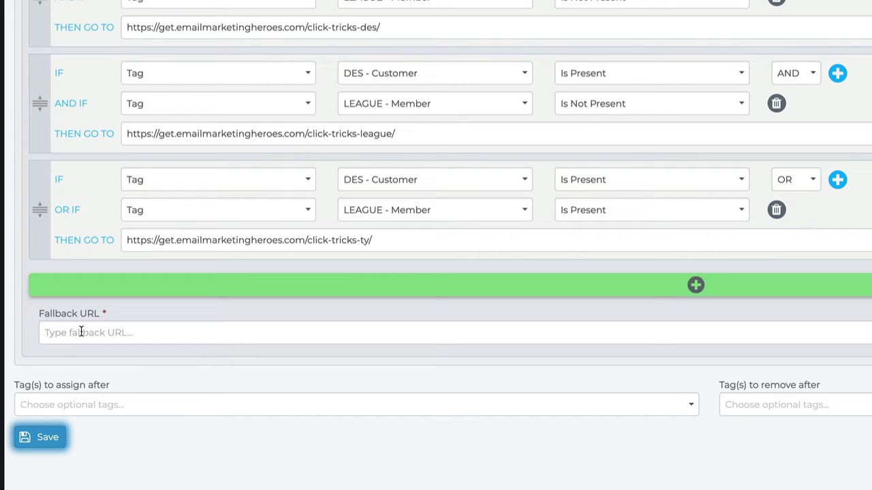
{"action": "left_click", "coordinate": [76, 331]}
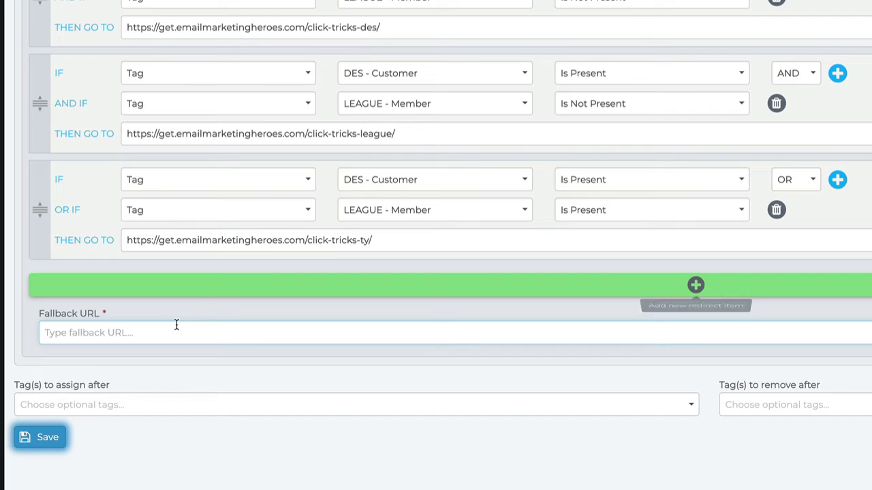
{"action": "key", "text": "Tab"}
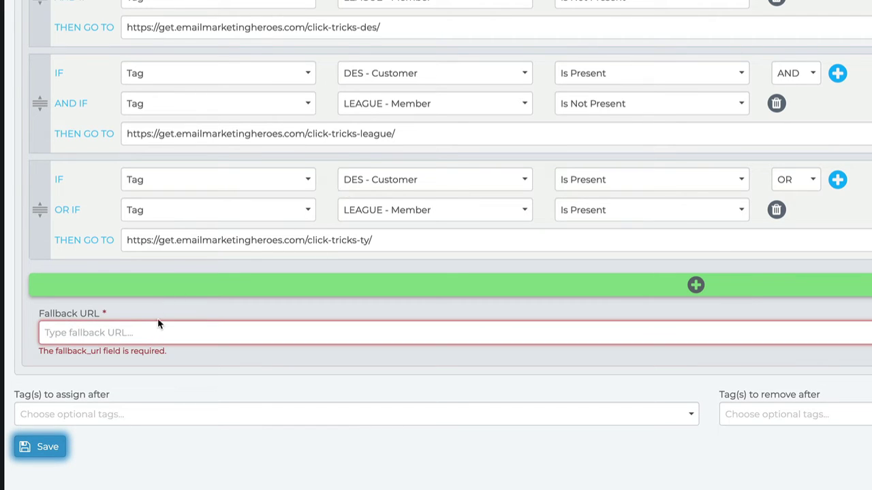
{"action": "left_click", "coordinate": [137, 329]}
{"action": "type", "text": "https://get.emailmarketingheroes.com/click-tricks-des/"}
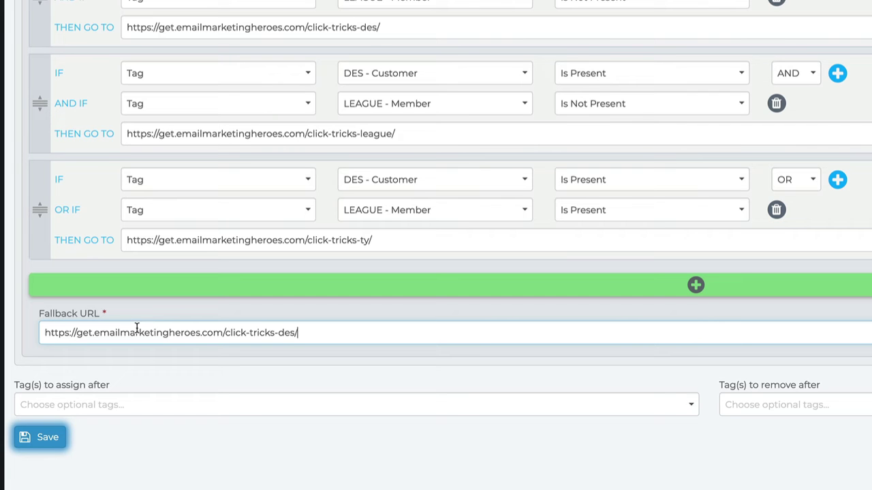
{"action": "left_click_drag", "start_coordinate": [41, 315], "coordinate": [83, 315]}
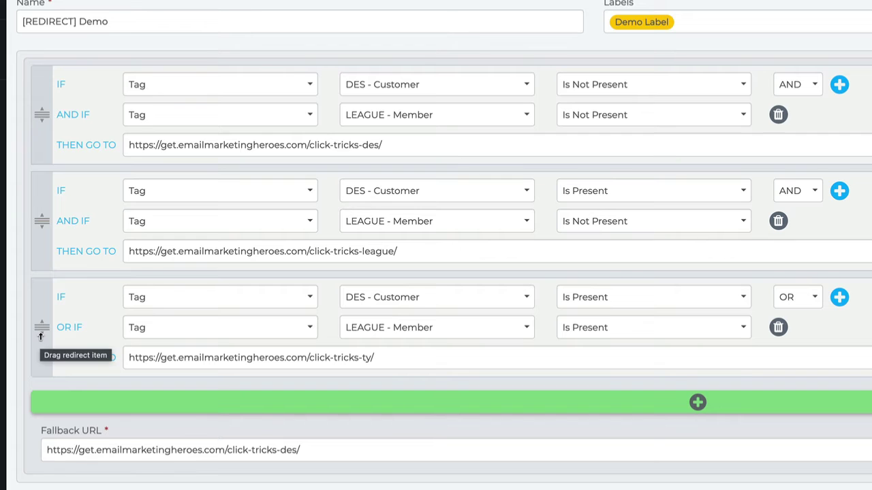
{"action": "left_click_drag", "start_coordinate": [40, 328], "coordinate": [45, 248]}
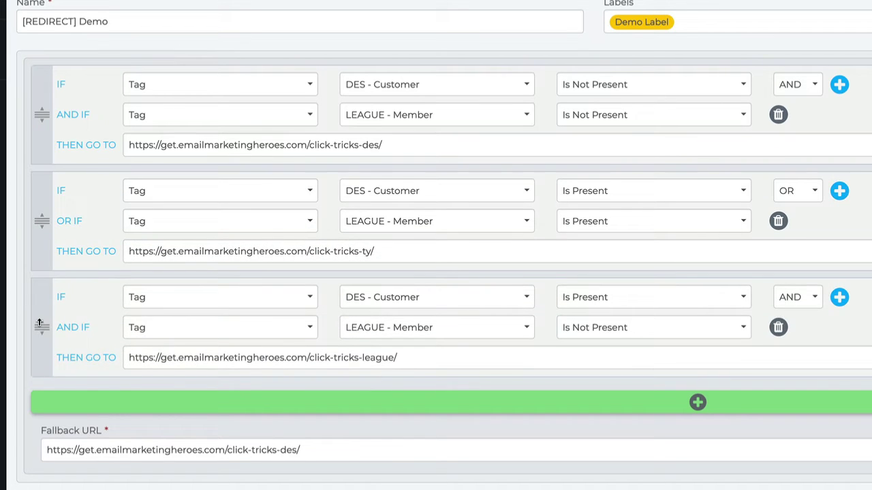
{"action": "left_click_drag", "start_coordinate": [40, 323], "coordinate": [41, 130]}
{"action": "left_click_drag", "start_coordinate": [43, 228], "coordinate": [41, 130]}
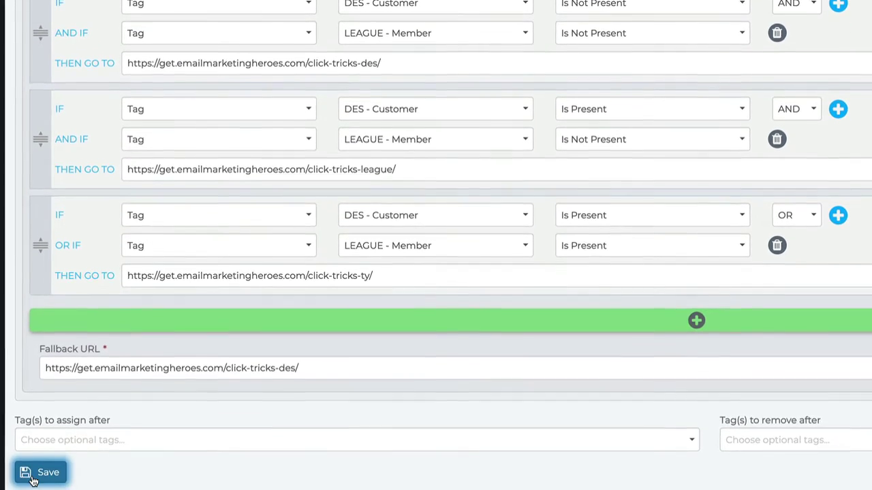
Save the redirect Hero and copy its Thankyou page URL.
{"action": "left_click", "coordinate": [56, 442]}
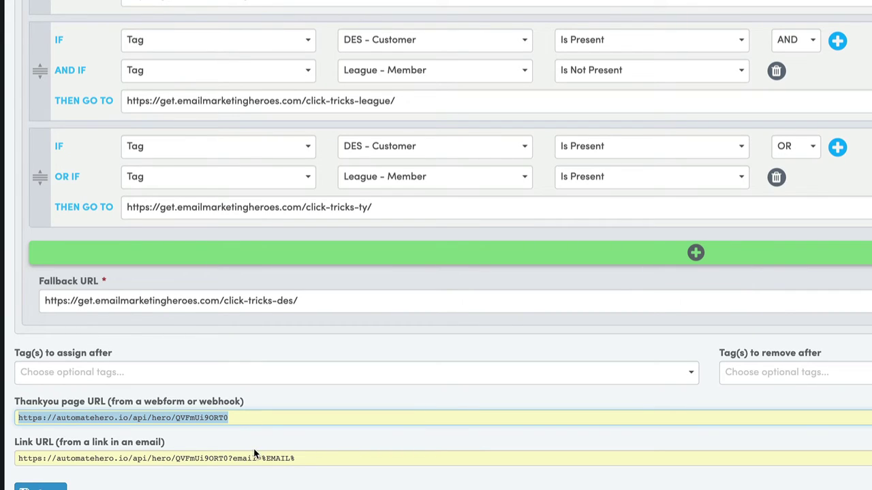
{"action": "left_click_drag", "start_coordinate": [232, 418], "coordinate": [49, 412]}
{"action": "left_click", "coordinate": [234, 458]}
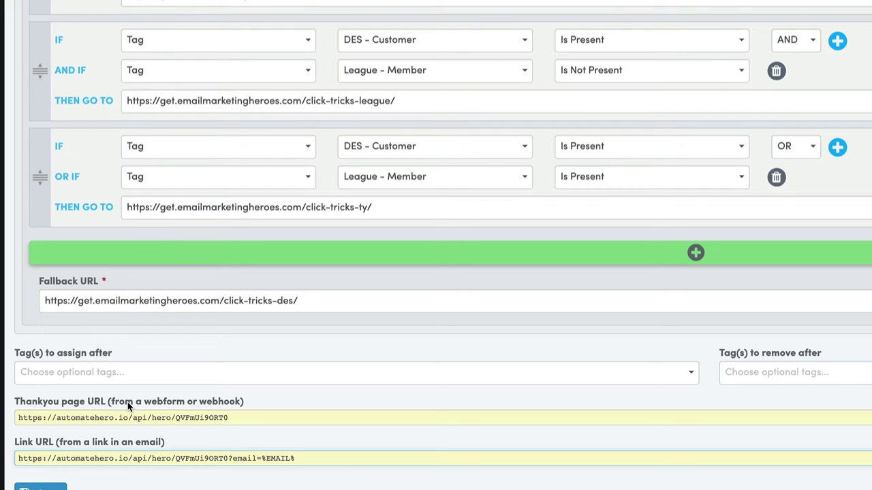
{"action": "left_click_drag", "start_coordinate": [238, 418], "coordinate": [15, 417]}
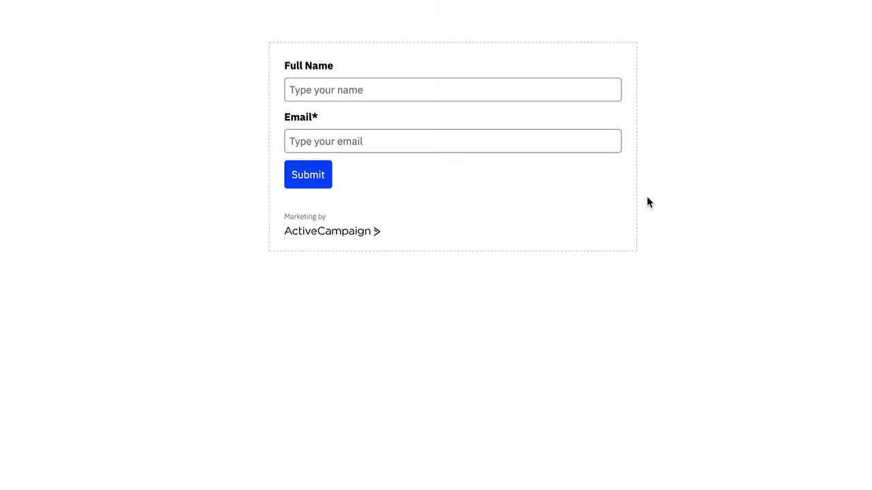
Replace the On Submit URL with the Thankyou page URL followed by ?email=%EMAIL%.
{"action": "mouse_move", "coordinate": [281, 67]}
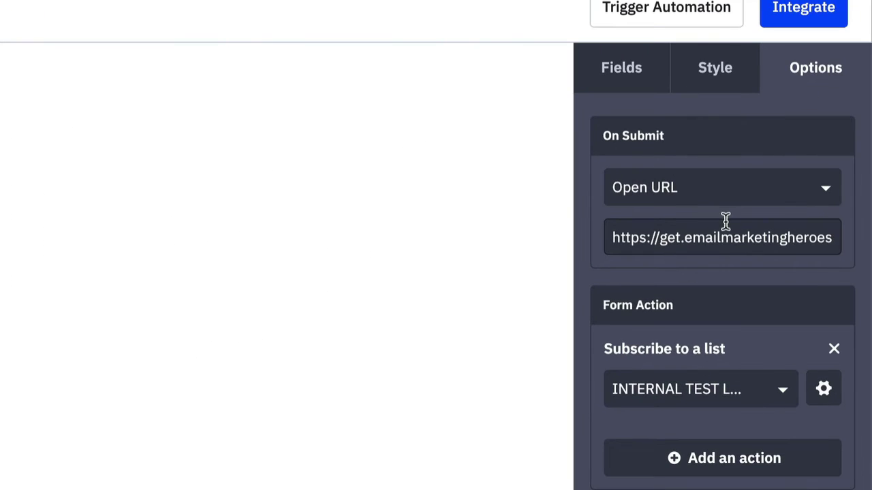
{"action": "left_click_drag", "start_coordinate": [706, 236], "coordinate": [689, 238]}
{"action": "left_click_drag", "start_coordinate": [692, 237], "coordinate": [813, 251]}
{"action": "left_click", "coordinate": [732, 234]}
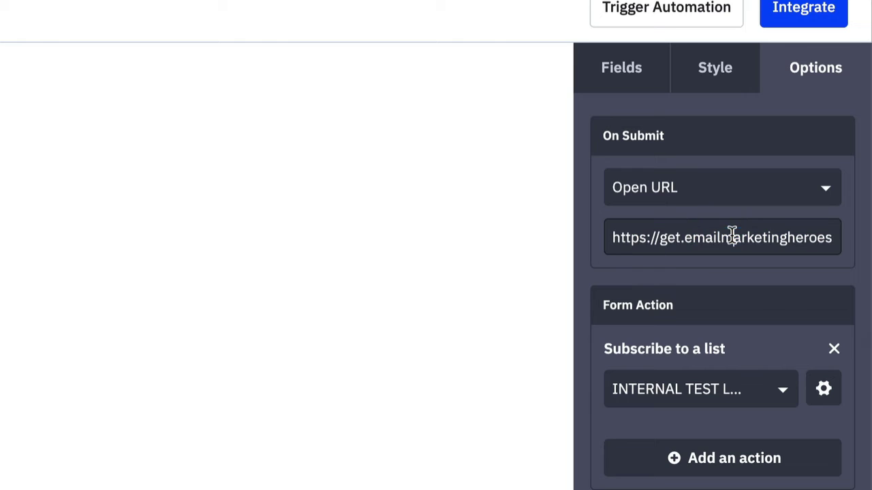
{"action": "triple_click", "coordinate": [691, 234]}
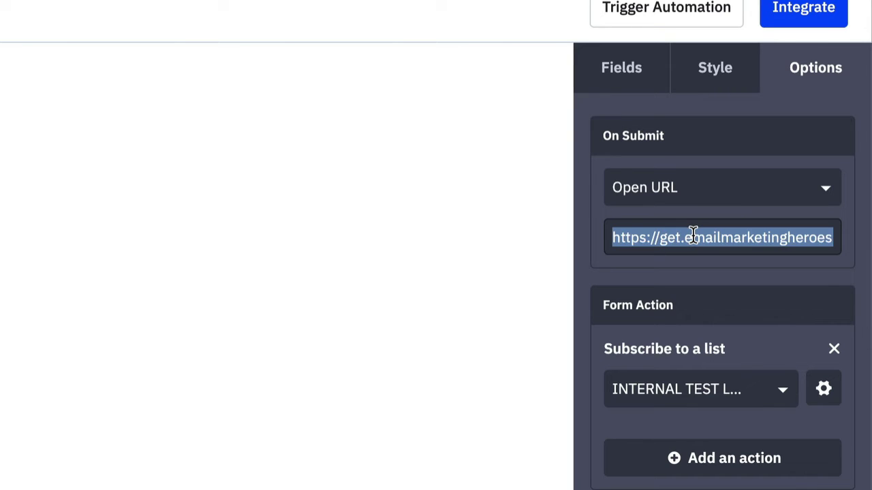
{"action": "key", "text": "BackSpace"}
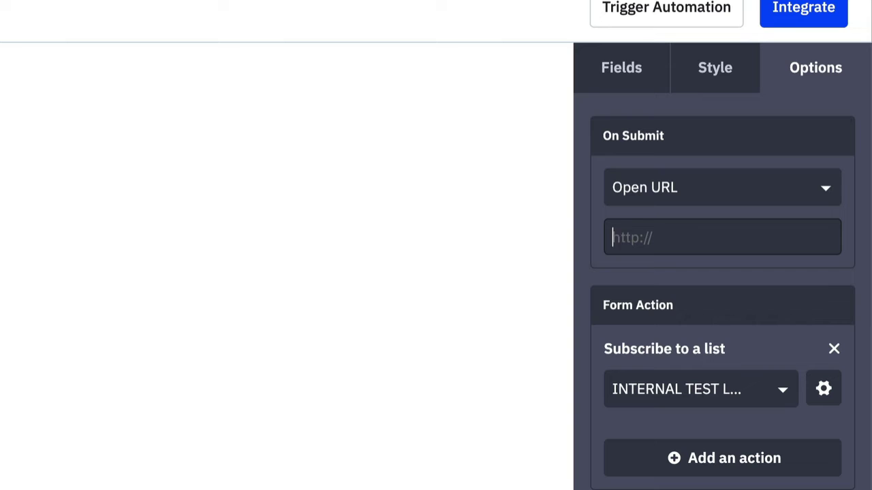
{"action": "key", "text": "ctrl+v"}
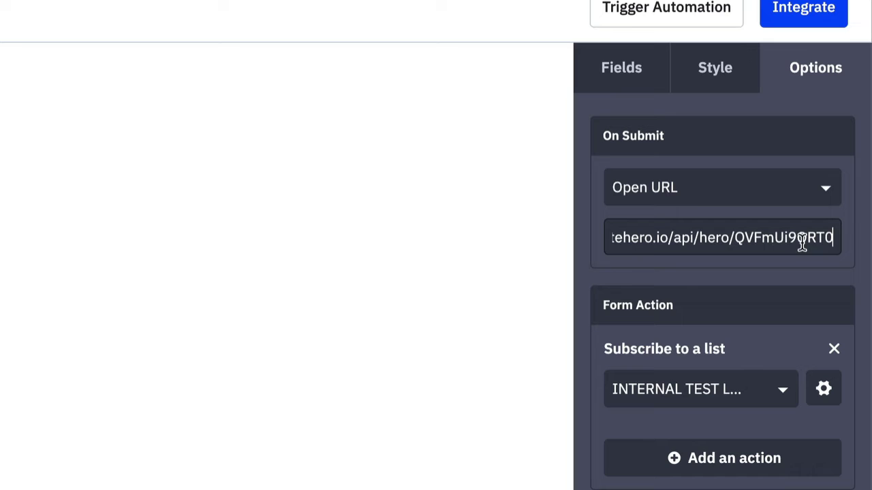
{"action": "left_click_drag", "start_coordinate": [803, 244], "coordinate": [849, 243]}
{"action": "left_click", "coordinate": [838, 238]}
{"action": "type", "text": "?email="}
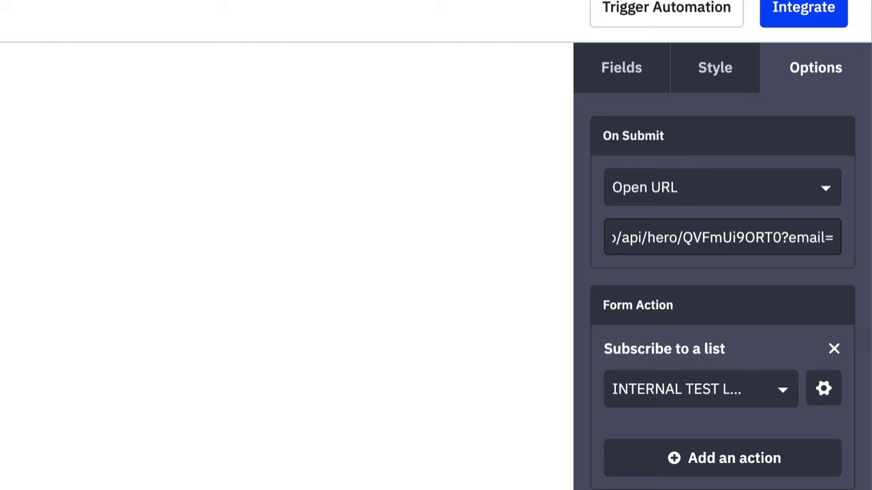
{"action": "type", "text": "%E"}
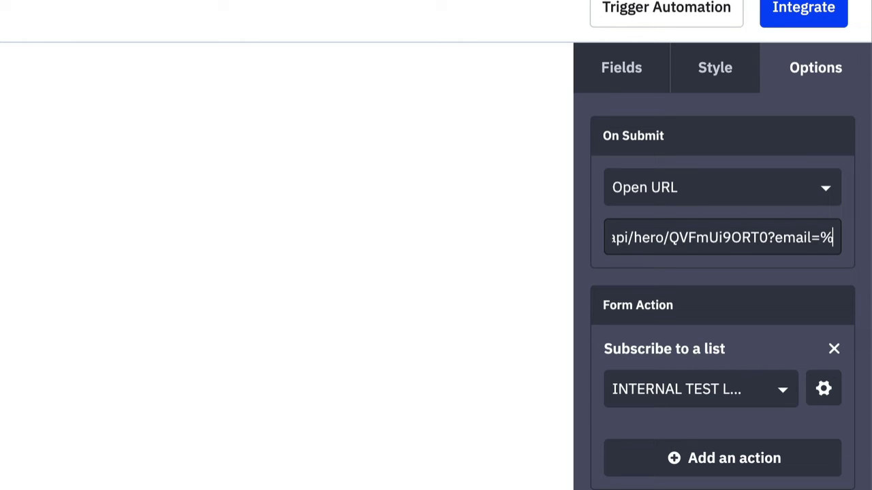
{"action": "type", "text": "MAIL%"}
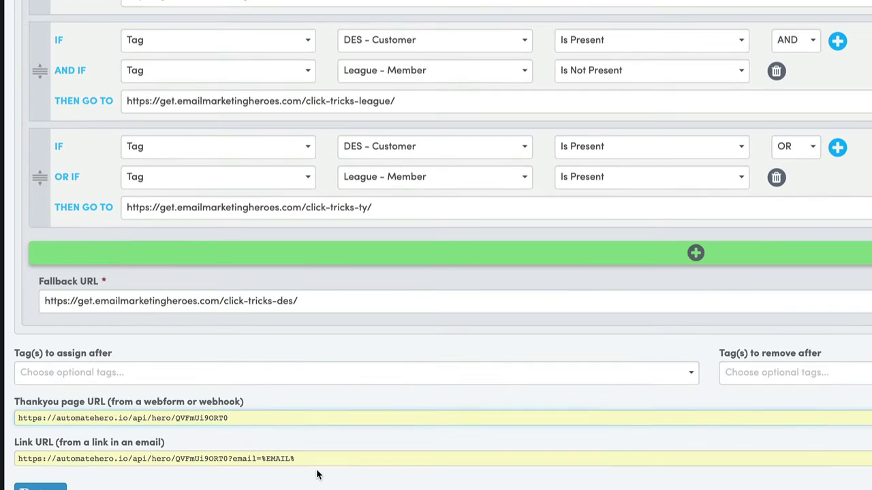
Compare the Link URL's email parameter, finish the redirect URL, and go to Integrate.
{"action": "left_click_drag", "start_coordinate": [297, 459], "coordinate": [16, 458]}
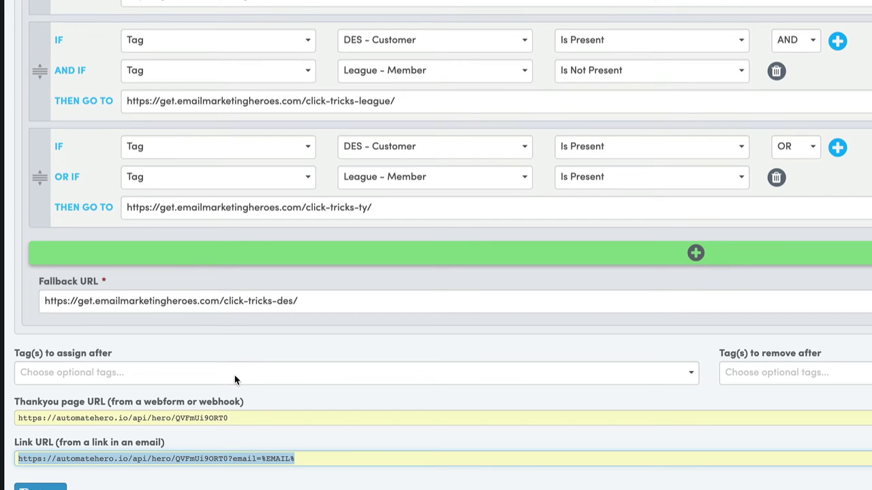
{"action": "left_click_drag", "start_coordinate": [229, 417], "coordinate": [17, 418]}
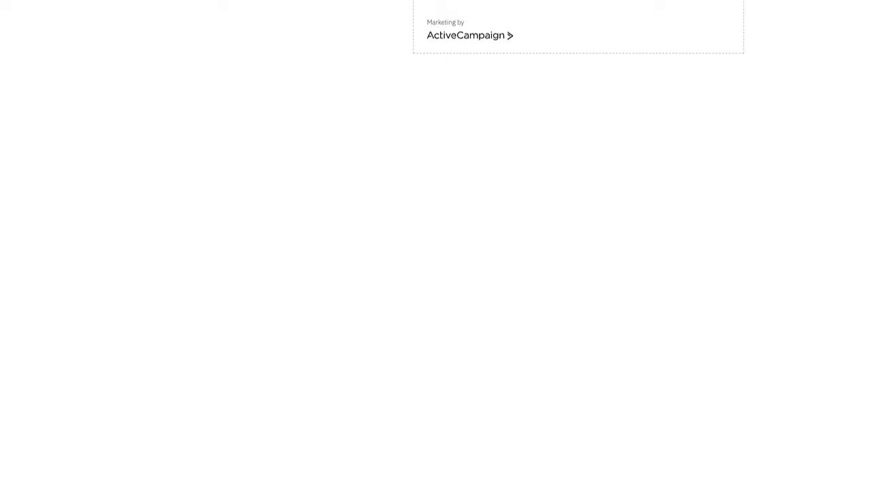
{"action": "key", "text": "ctrl+v"}
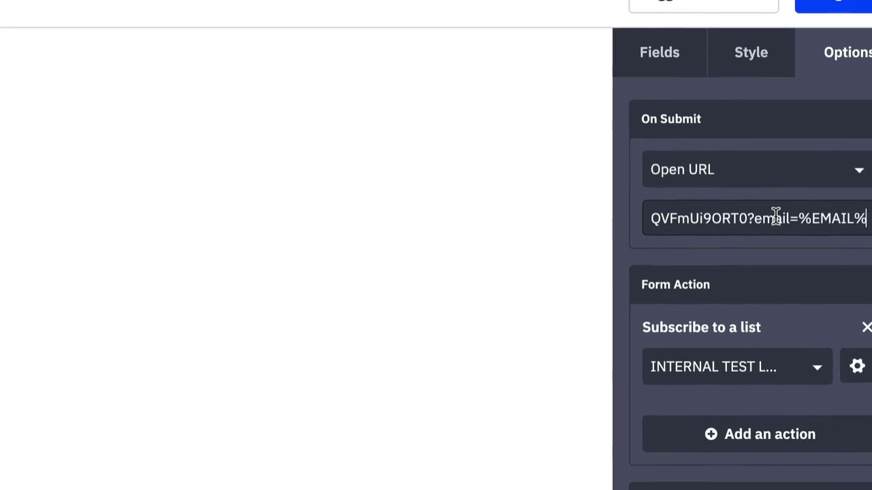
{"action": "left_click", "coordinate": [525, 346]}
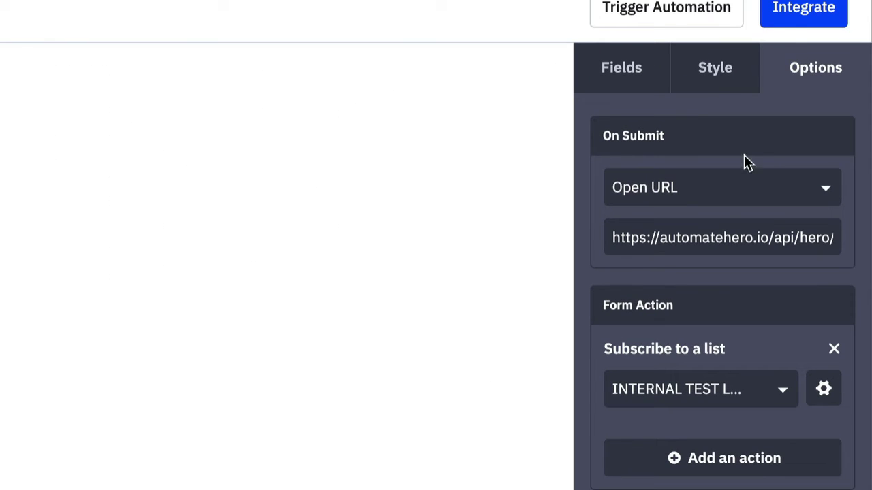
{"action": "left_click", "coordinate": [797, 13]}
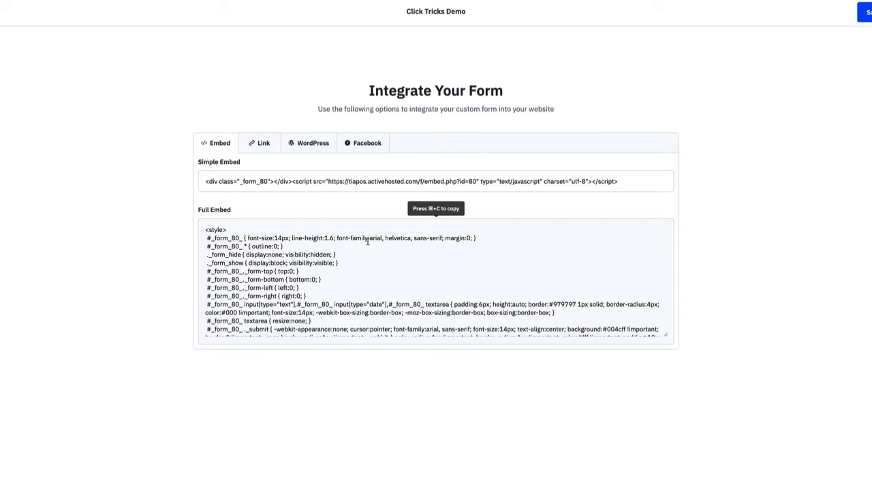
Review the form's WordPress and Link integration options.
{"action": "left_click", "coordinate": [306, 144]}
{"action": "left_click", "coordinate": [275, 151]}
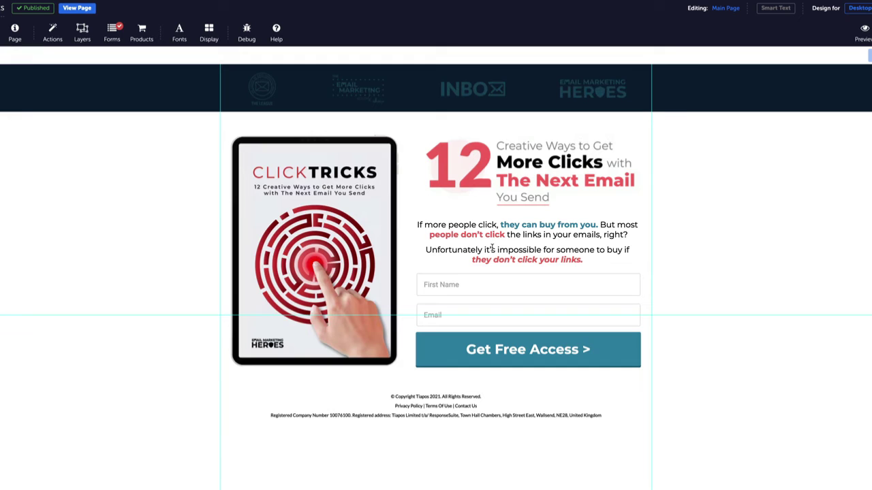
Inspect the First Name field, Get Free Access button and Email field properties, including the Email field's general properties.
{"action": "left_click", "coordinate": [542, 289]}
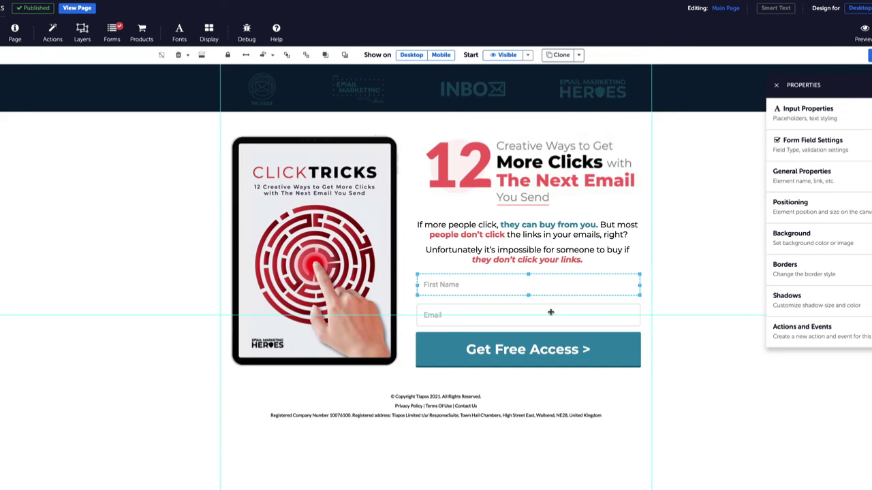
{"action": "left_click", "coordinate": [599, 348]}
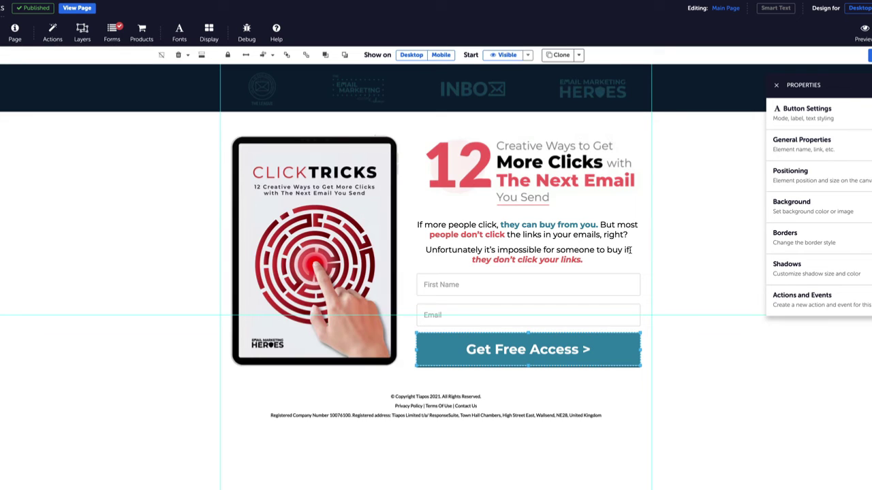
{"action": "left_click", "coordinate": [552, 318]}
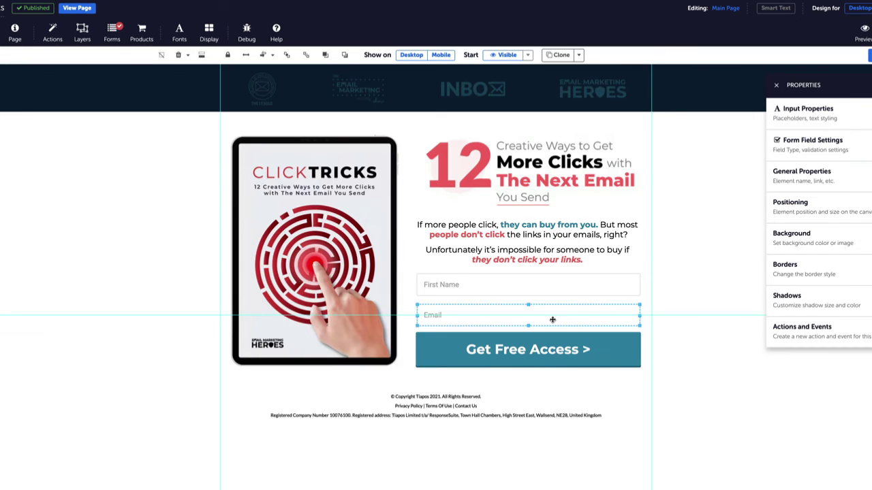
{"action": "left_click", "coordinate": [795, 181]}
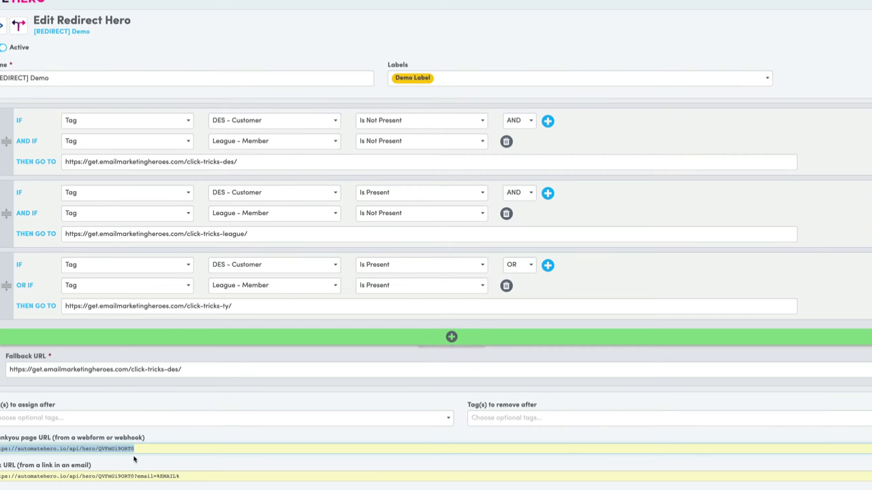
Select and then deselect the redirect's Thankyou page URL to review it.
{"action": "left_click_drag", "start_coordinate": [147, 447], "coordinate": [2, 447]}
{"action": "left_click", "coordinate": [138, 448]}
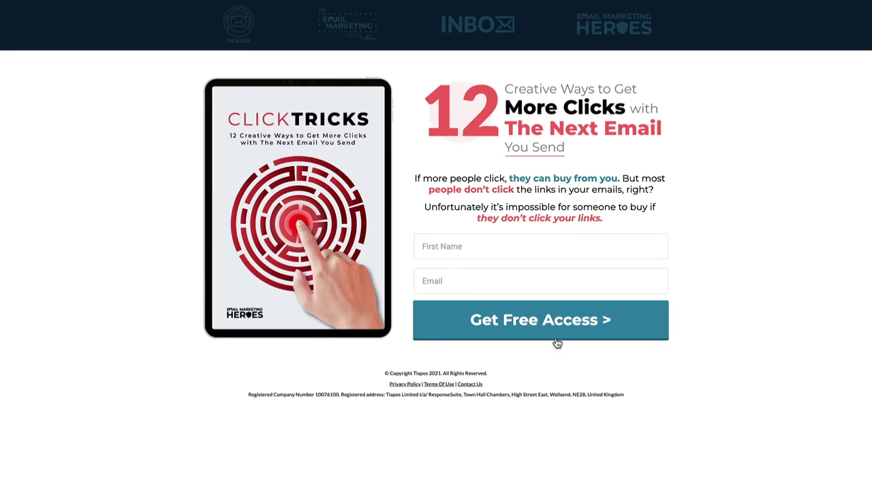
Fill the opt-in form with a test first name and the first test email, then check the sales page headline.
{"action": "left_click", "coordinate": [465, 248]}
{"action": "type", "text": "Rob"}
{"action": "key", "text": "Tab"}
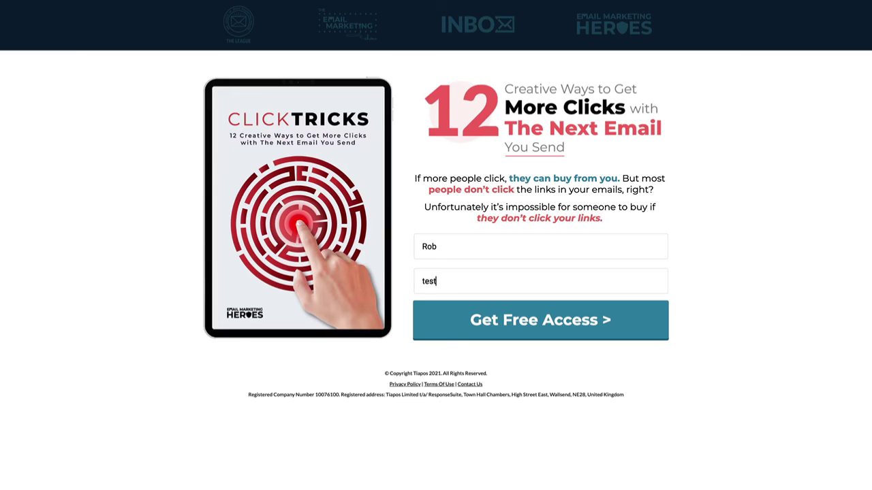
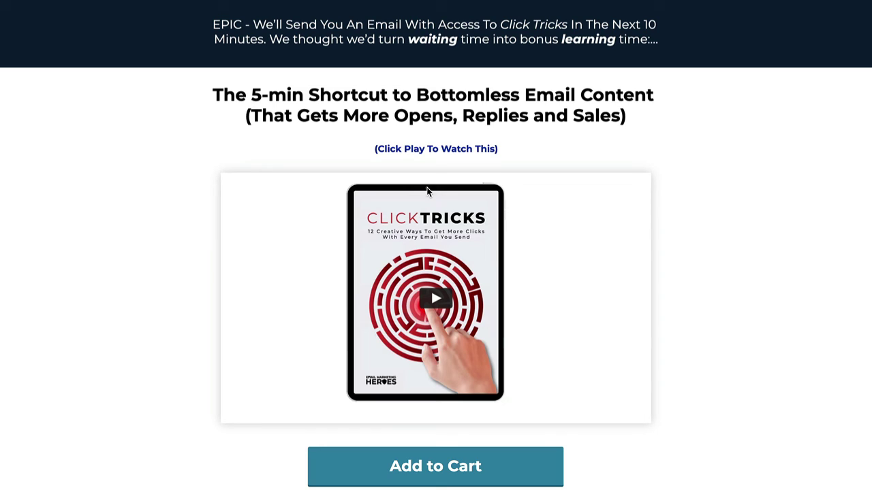
{"action": "left_click_drag", "start_coordinate": [293, 95], "coordinate": [635, 92]}
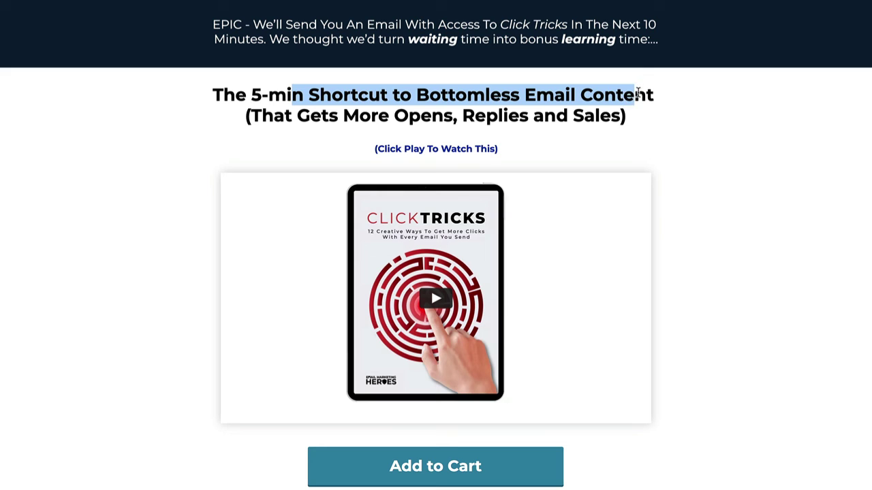
{"action": "left_click", "coordinate": [70, 187]}
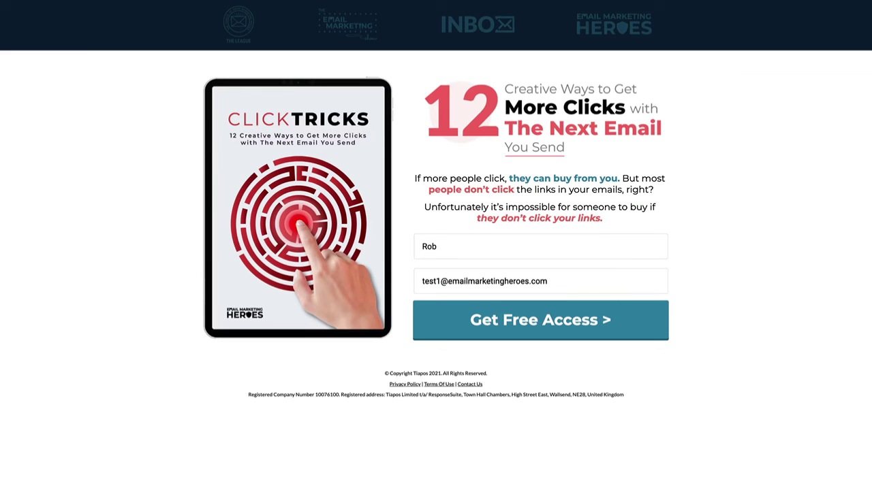
Change the test email's number from 1 to 2 and submit the opt-in form.
{"action": "left_click", "coordinate": [441, 281]}
{"action": "type", "text": "1"}
{"action": "key", "text": "BackSpace"}
{"action": "type", "text": "2"}
{"action": "left_click", "coordinate": [527, 333]}
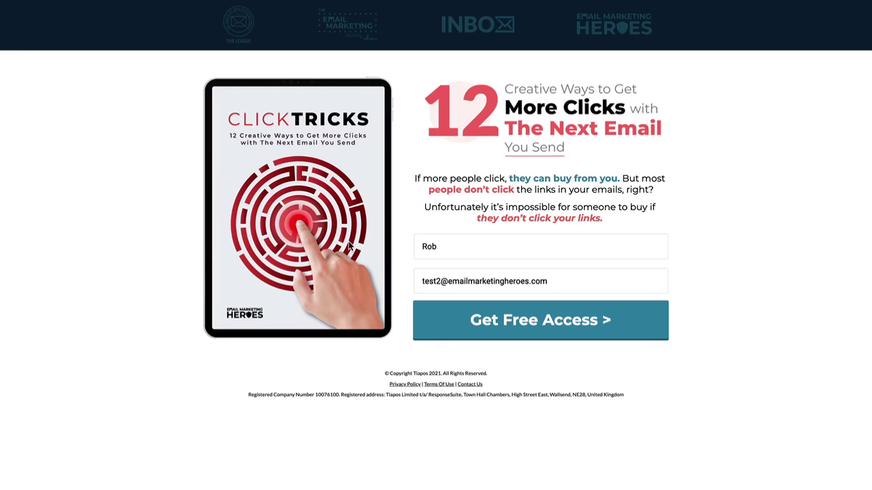
Change the test email's number from 2 to 3 in the opt-in form.
{"action": "left_click", "coordinate": [438, 281]}
{"action": "type", "text": "3"}
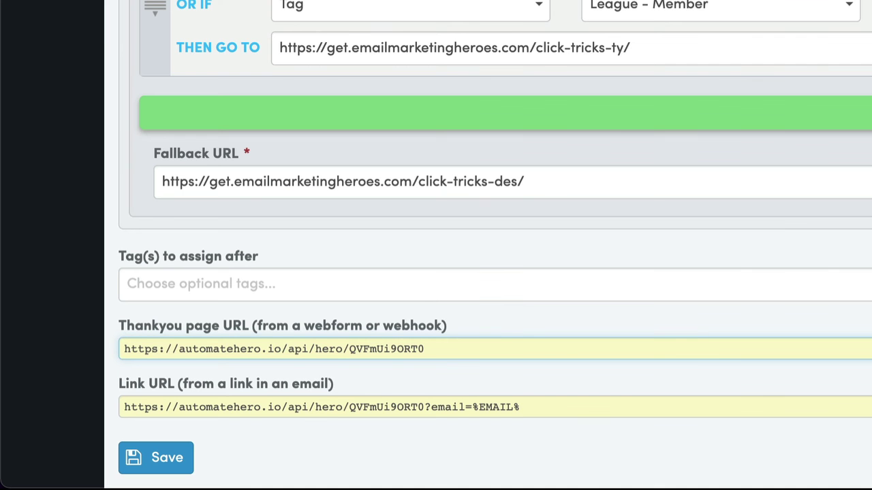
{"action": "left_click_drag", "start_coordinate": [525, 407], "coordinate": [238, 386]}
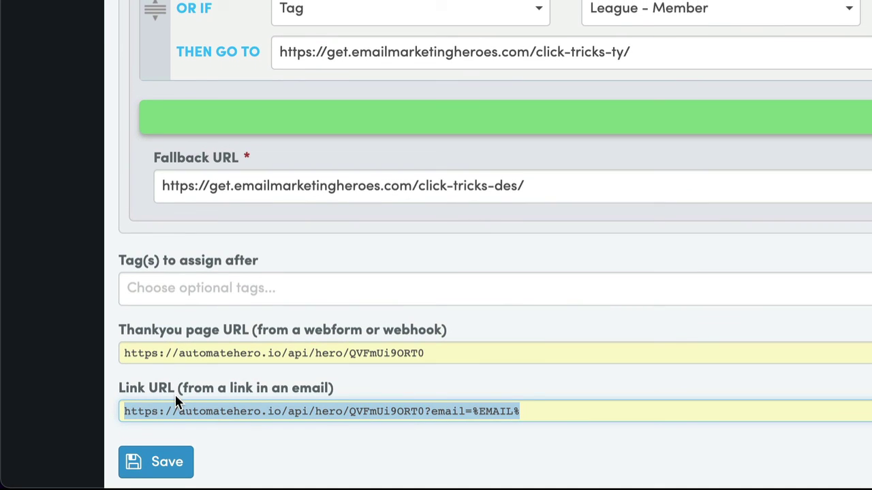